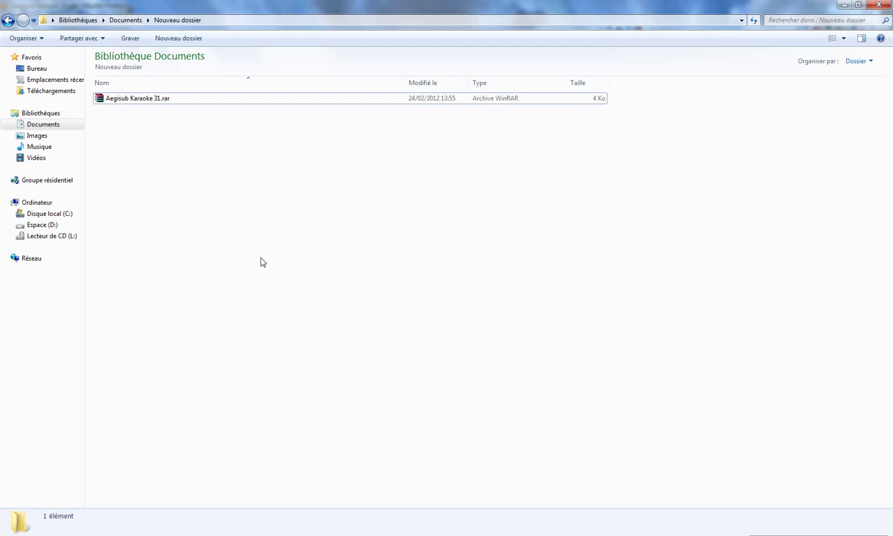
# Extract Aegisub Karaoke 31.rar in its own folder and move Aegisub Karaoke 31.lua into Aegisub's automation\autoload folder.
pyautogui.rightClick(153, 102)
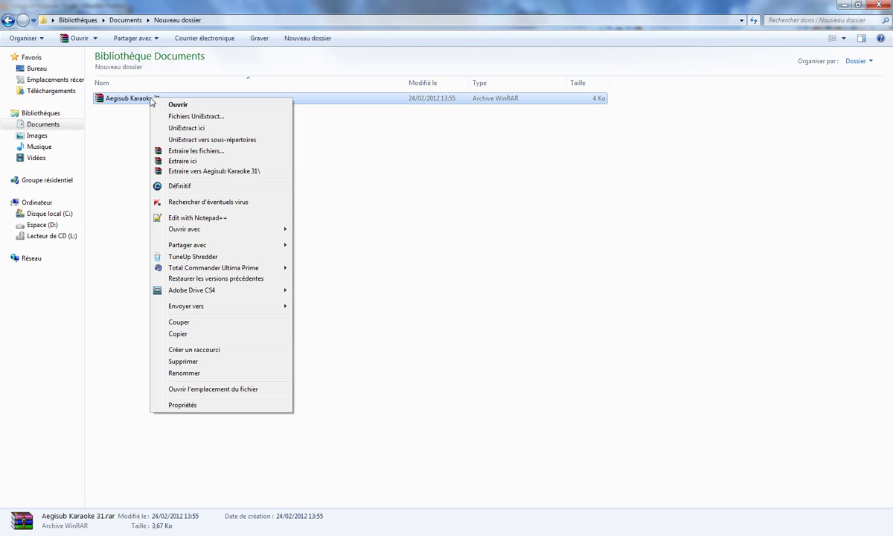
pyautogui.click(185, 161)
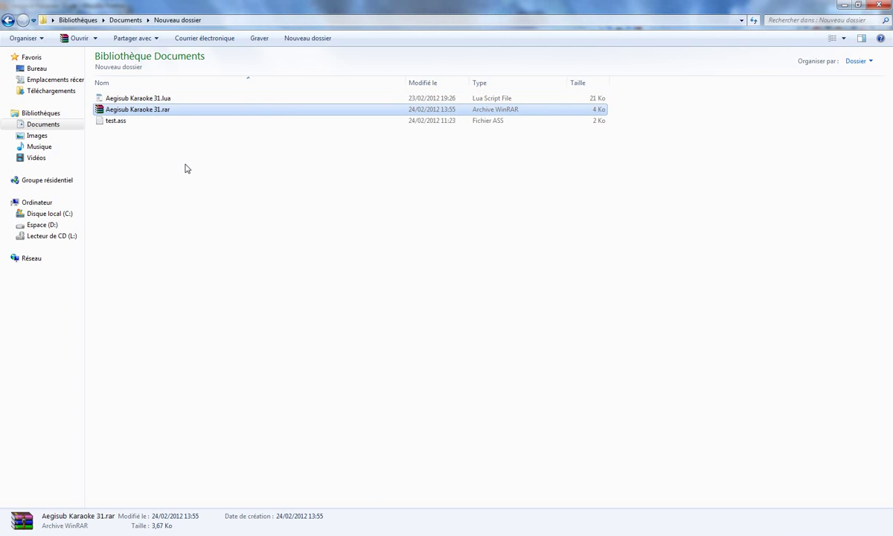
pyautogui.click(135, 98)
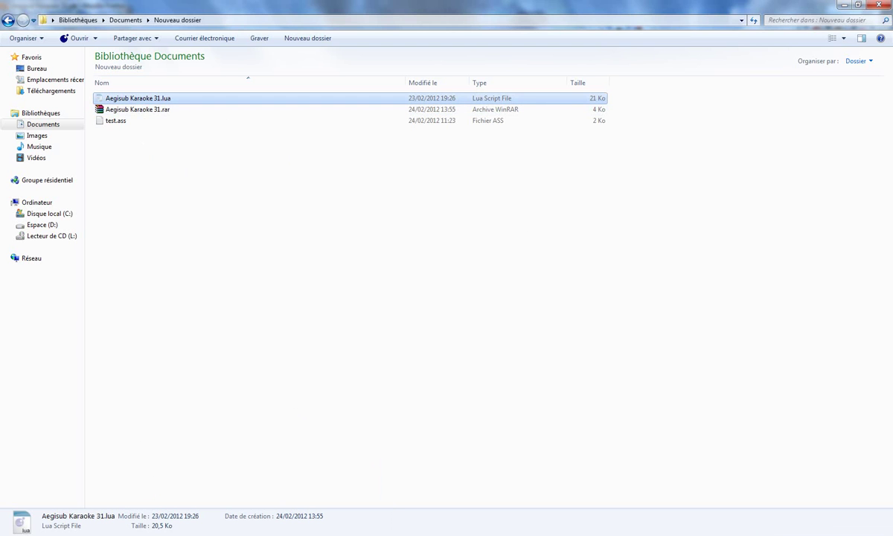
pyautogui.click(305, 500)
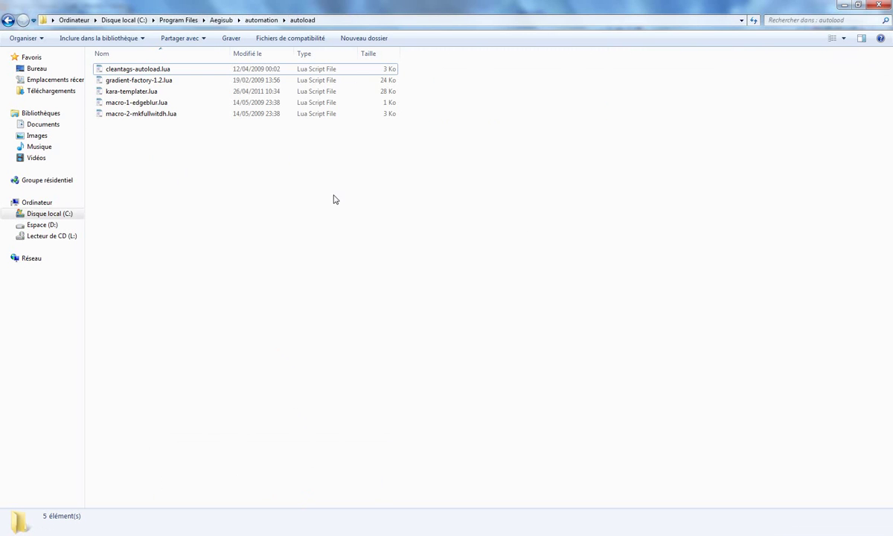
pyautogui.moveTo(335, 200); pyautogui.dragTo(305, 205)
pyautogui.click(435, 320)
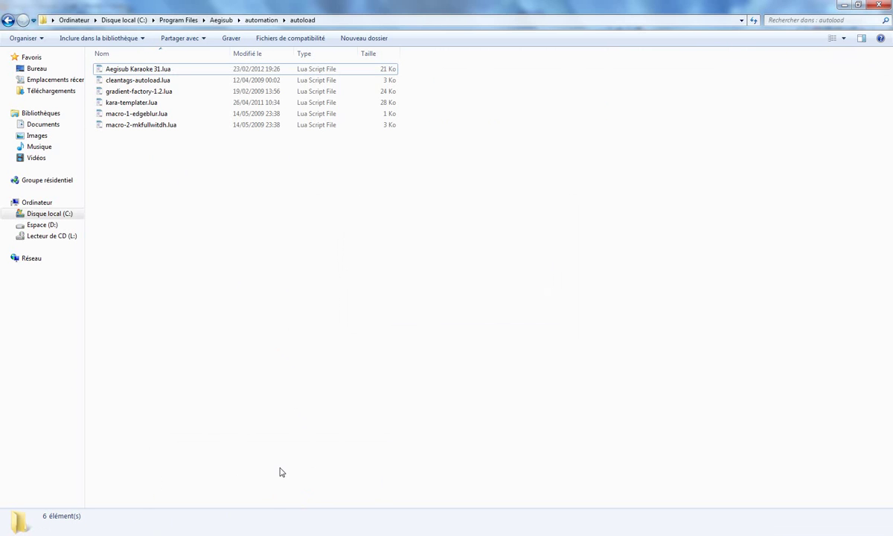
# Open test.ass from the Nouveau dossier folder in Aegisub and load its associated files.
pyautogui.moveTo(268, 534)
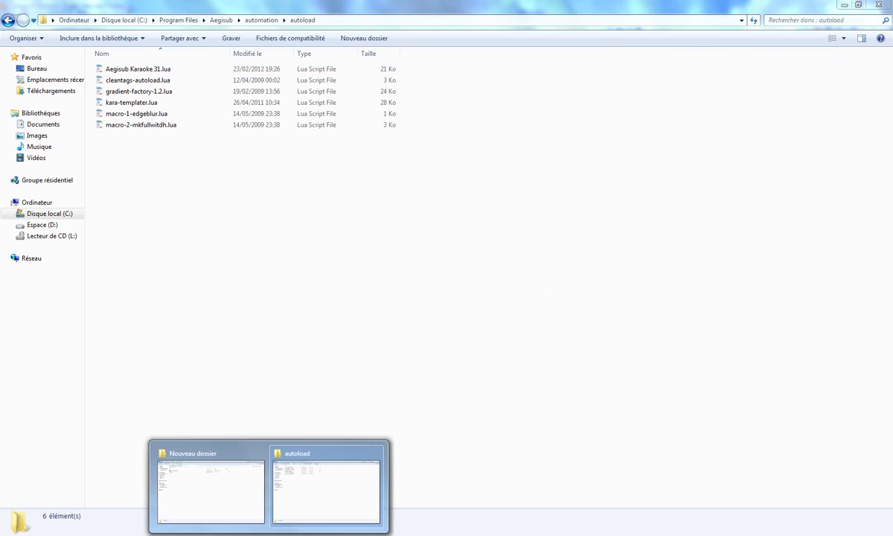
pyautogui.click(231, 507)
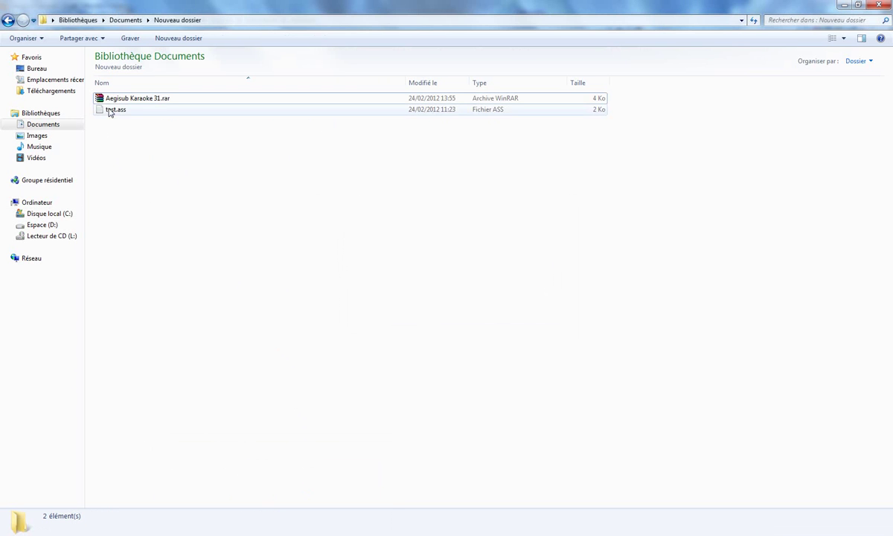
pyautogui.moveTo(112, 109); pyautogui.dragTo(267, 410)
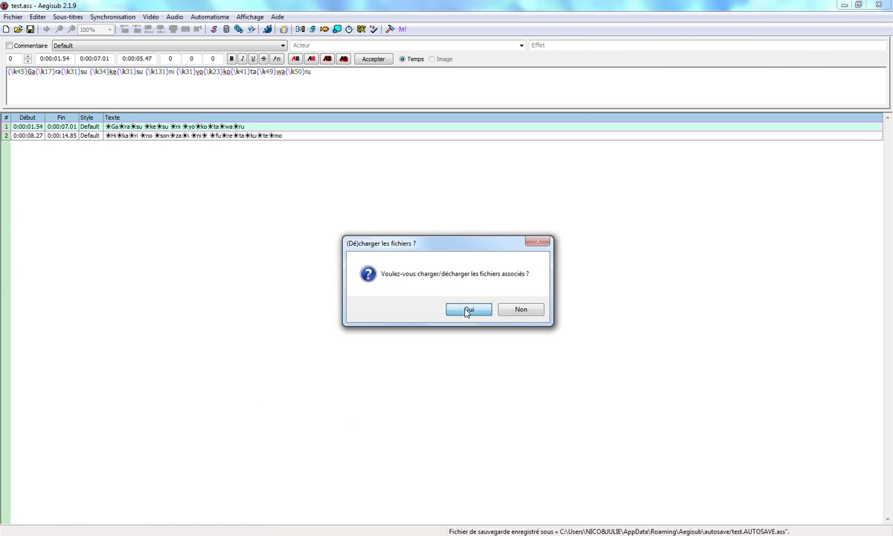
pyautogui.click(467, 311)
# Rescan the autoload directory in the automation manager to load the Aegisub Effect 31 script.
pyautogui.click(211, 16)
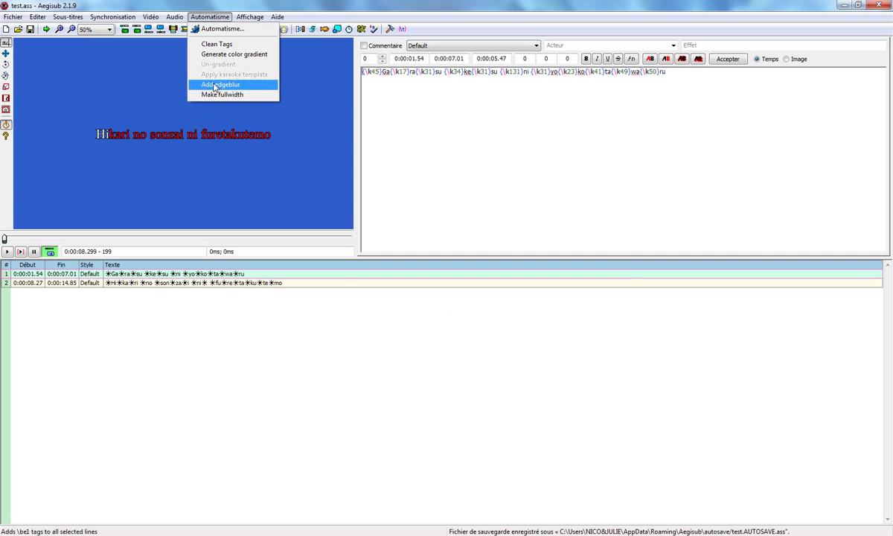
pyautogui.click(215, 29)
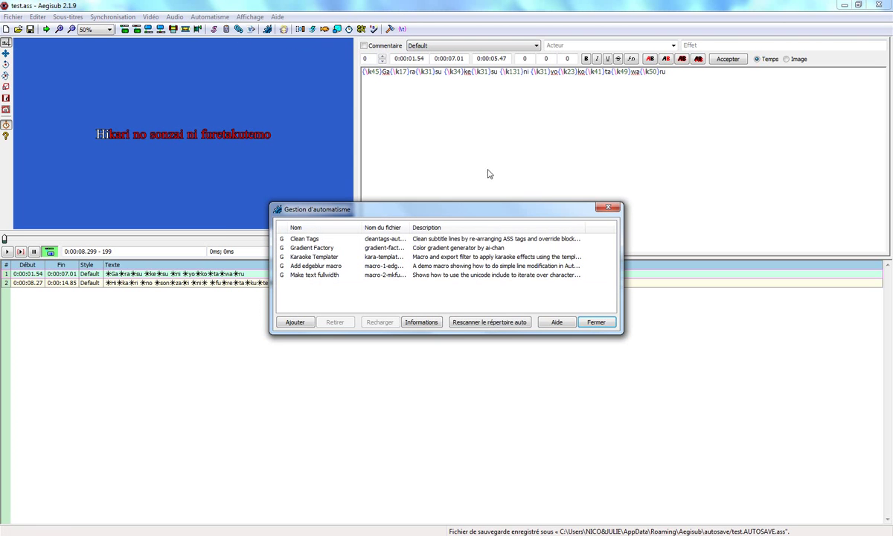
pyautogui.click(504, 322)
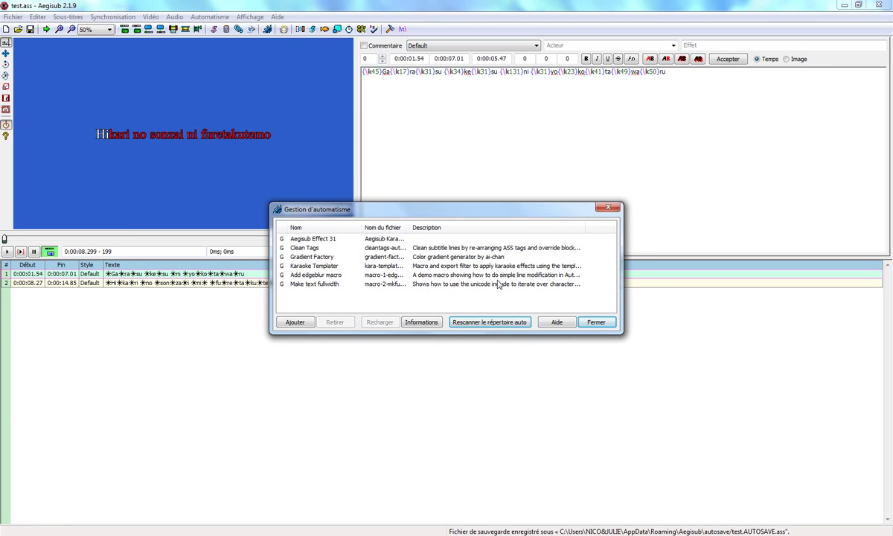
pyautogui.click(596, 322)
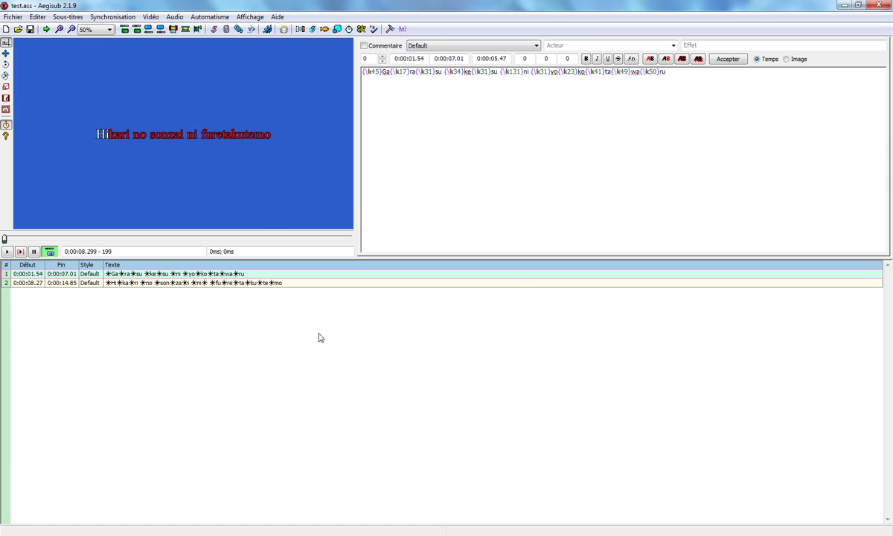
# Run the Aegisub Effect 31 script, applied to Default with the fad(300,0)/fad(0,300) lead-in/out effect type.
pyautogui.click(210, 16)
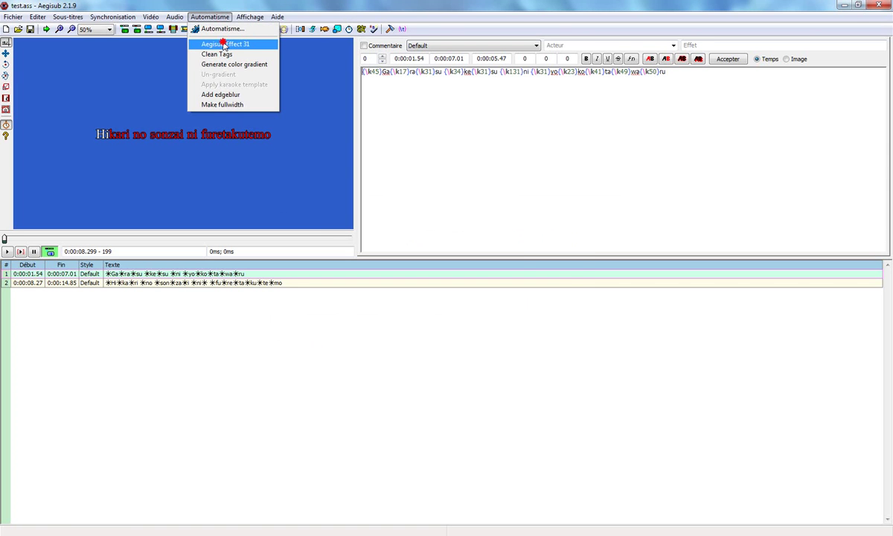
pyautogui.click(223, 45)
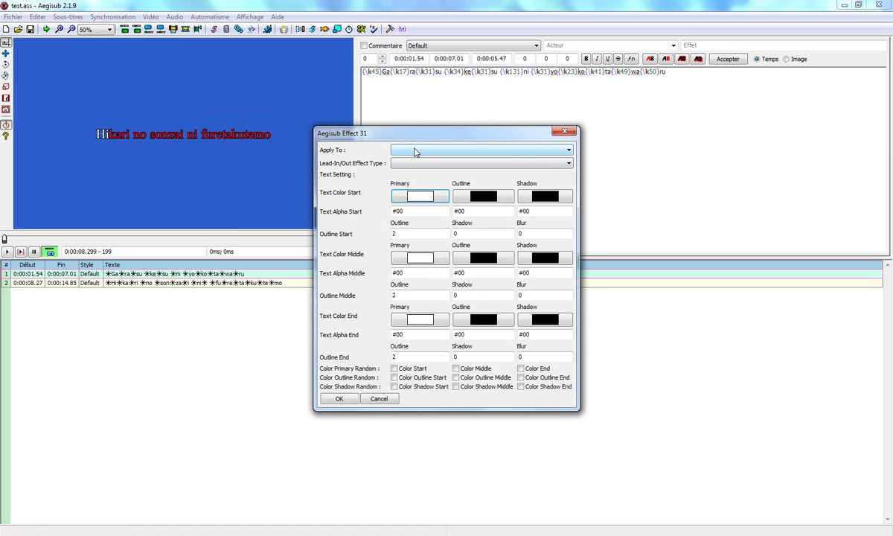
pyautogui.click(415, 151)
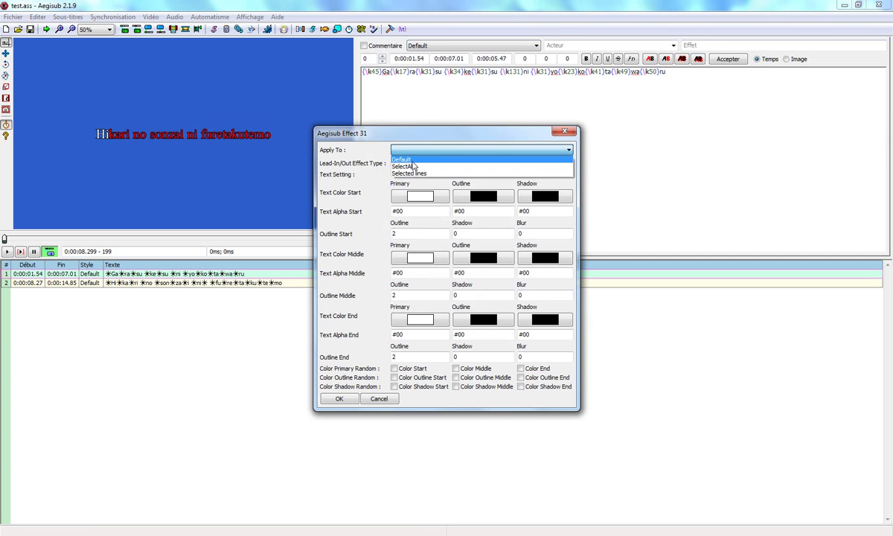
pyautogui.click(402, 160)
pyautogui.click(410, 163)
pyautogui.click(410, 173)
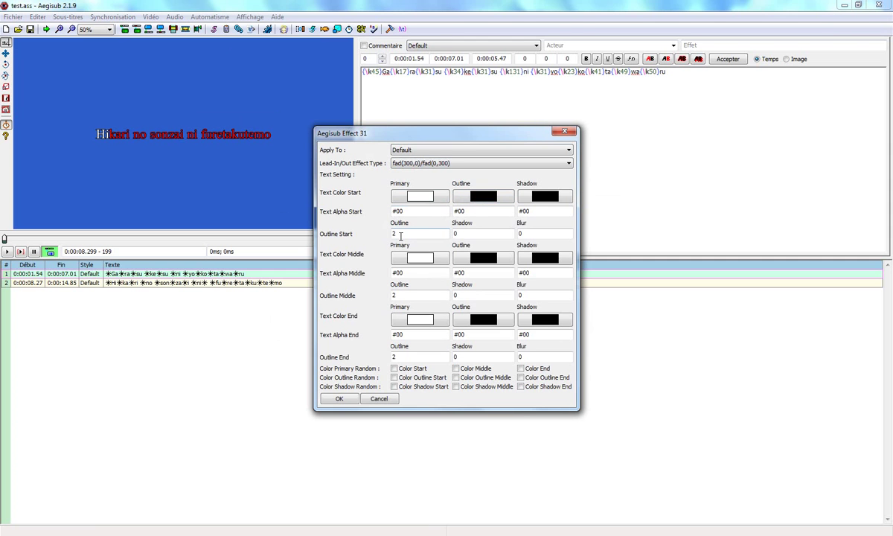
# Set the blur to 4 for the start, middle and end text settings.
pyautogui.doubleClick(538, 234)
pyautogui.write('4')
pyautogui.doubleClick(524, 295)
pyautogui.write('4')
pyautogui.doubleClick(527, 357)
# Set the middle outline colour to white (#FFFFFF) and apply the effect to the subtitles.
pyautogui.click(428, 257)
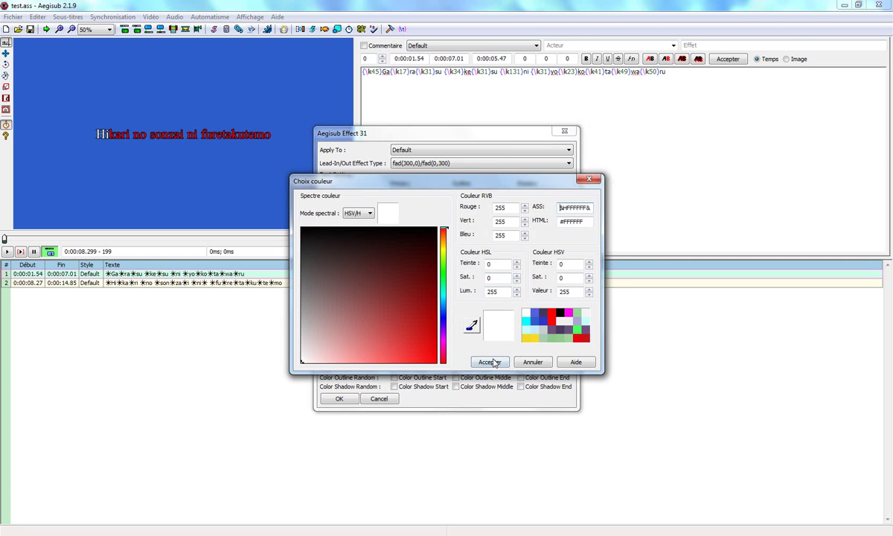
pyautogui.click(491, 362)
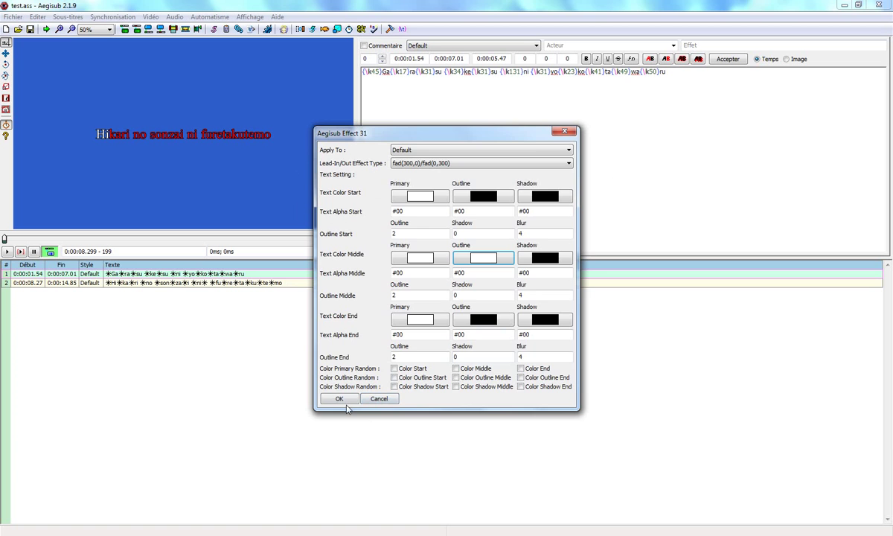
pyautogui.click(339, 399)
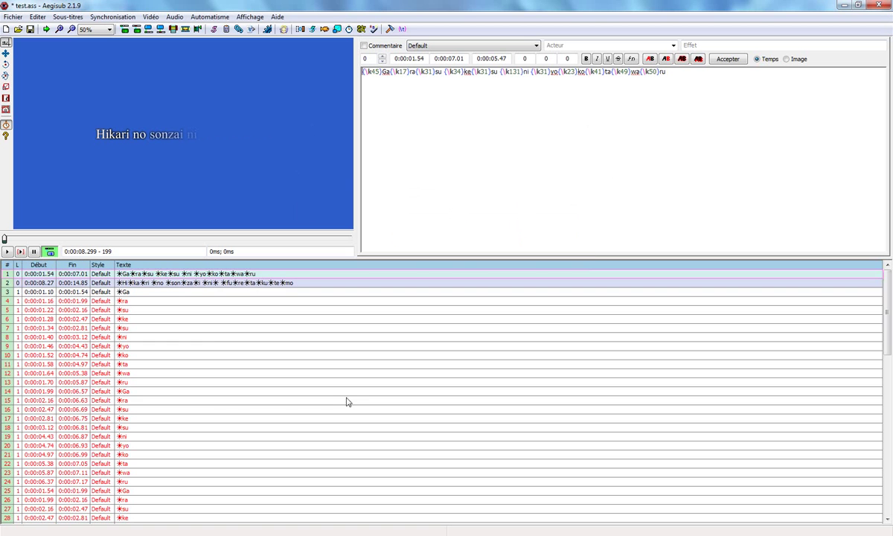
# Play the karaoke effect from the first subtitle line at 75% video zoom, and undo the applied effect.
pyautogui.click(100, 32)
pyautogui.click(87, 75)
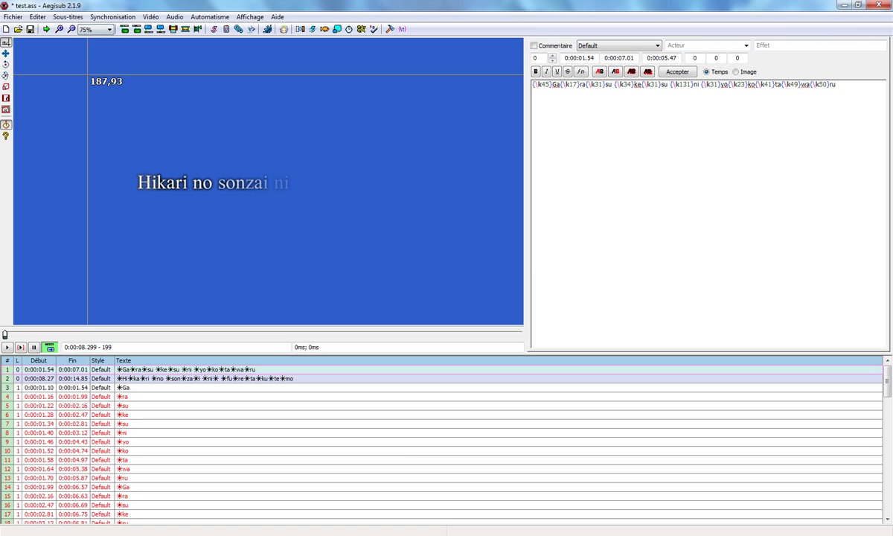
pyautogui.click(128, 371)
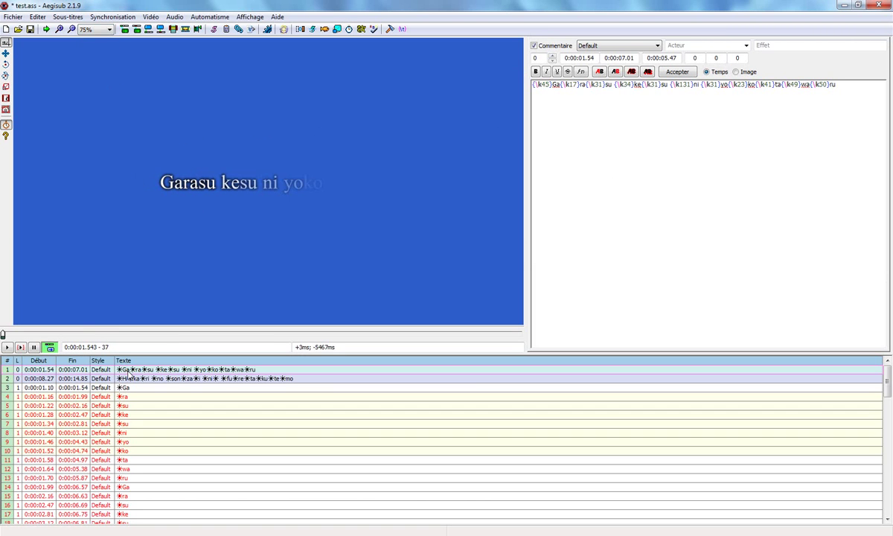
pyautogui.click(7, 348)
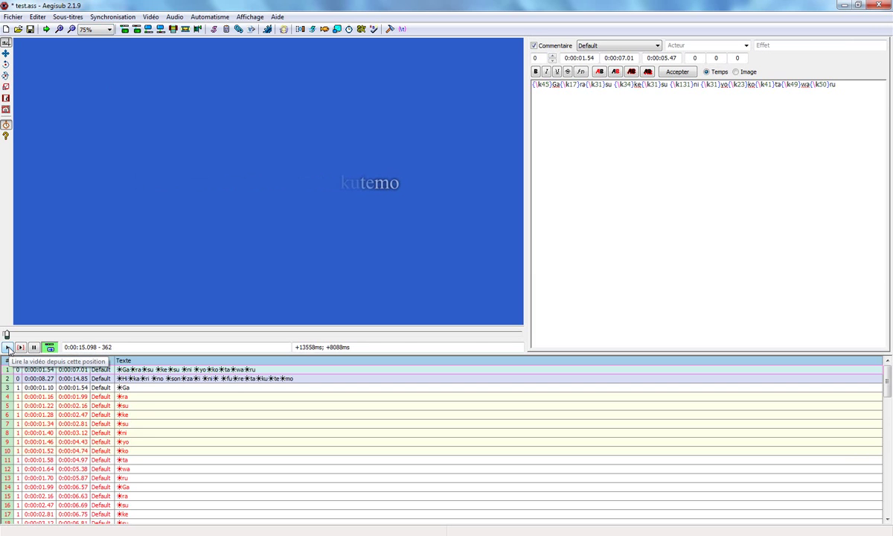
pyautogui.hotkey('ctrl', 'z')
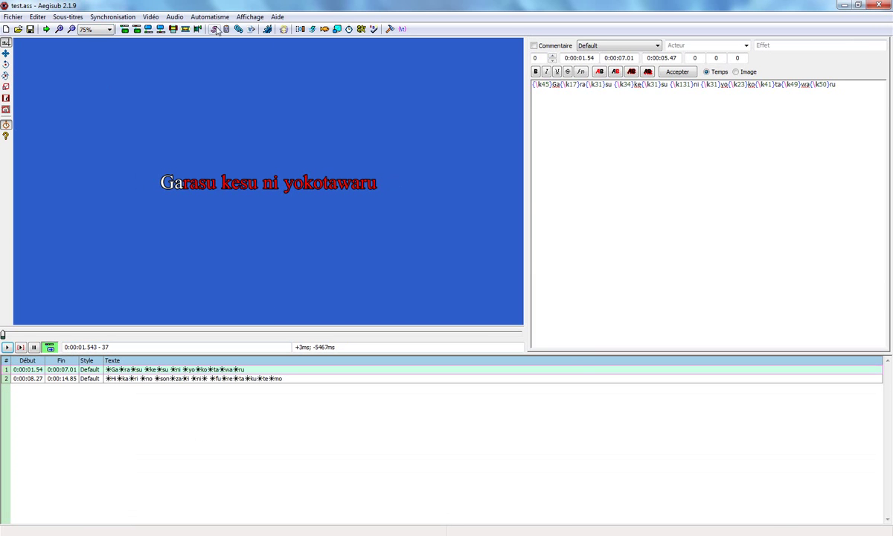
# Run the Aegisub Effect 31 script for the Default style with the fry90/fry-90 lead-in/out effect type.
pyautogui.click(211, 16)
pyautogui.click(211, 41)
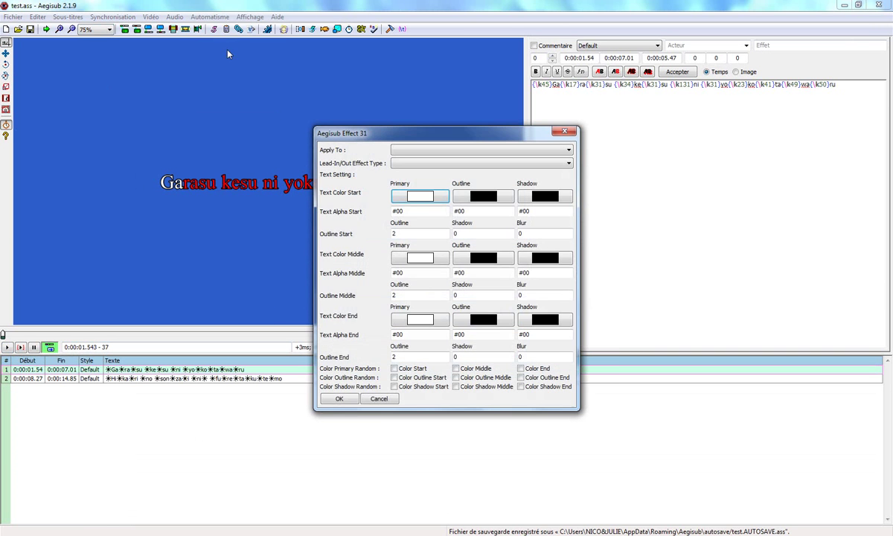
pyautogui.click(400, 149)
pyautogui.click(400, 157)
pyautogui.click(400, 163)
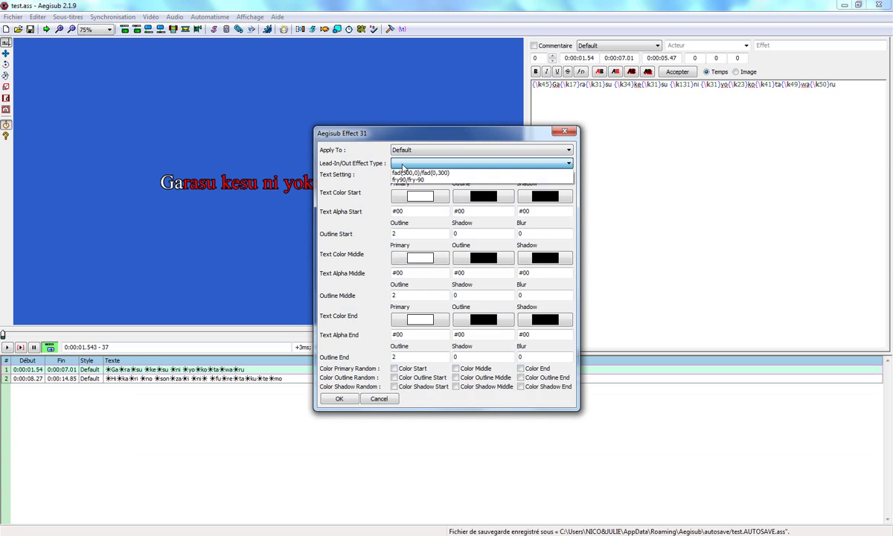
pyautogui.click(402, 181)
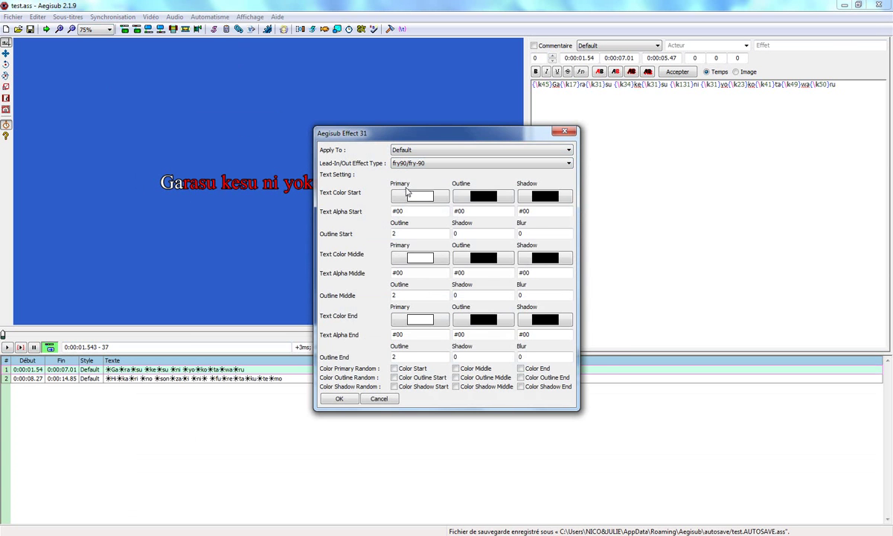
# Set the start text's primary colour to blue (#5460E1) and its outline colour to white (#FFFFFF).
pyautogui.click(409, 195)
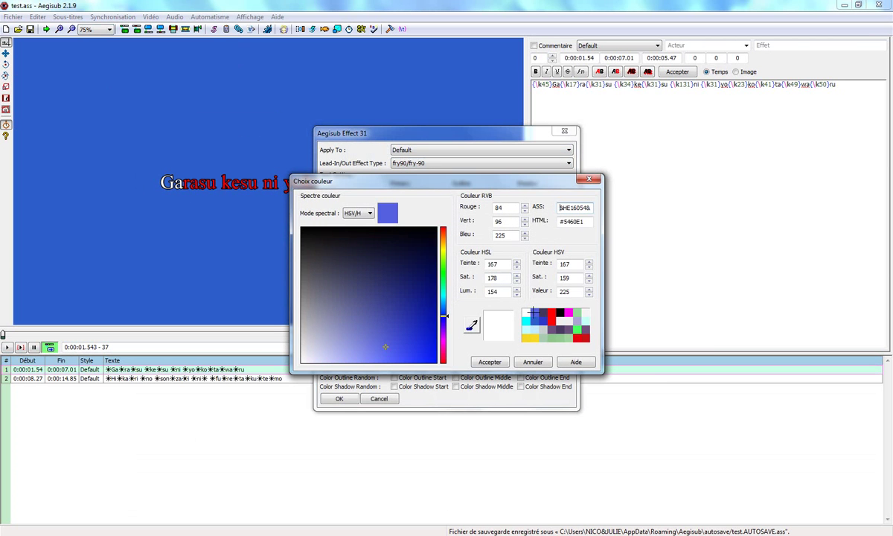
pyautogui.click(490, 363)
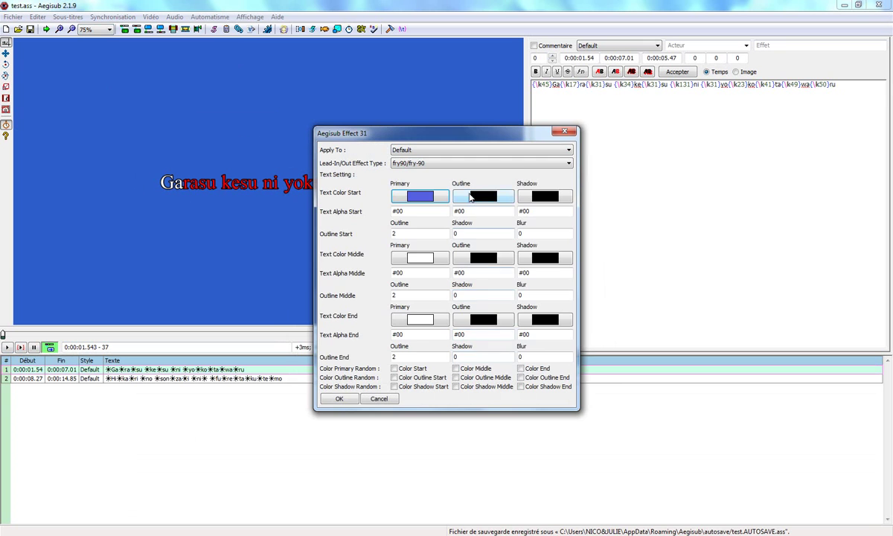
pyautogui.click(494, 256)
pyautogui.click(500, 323)
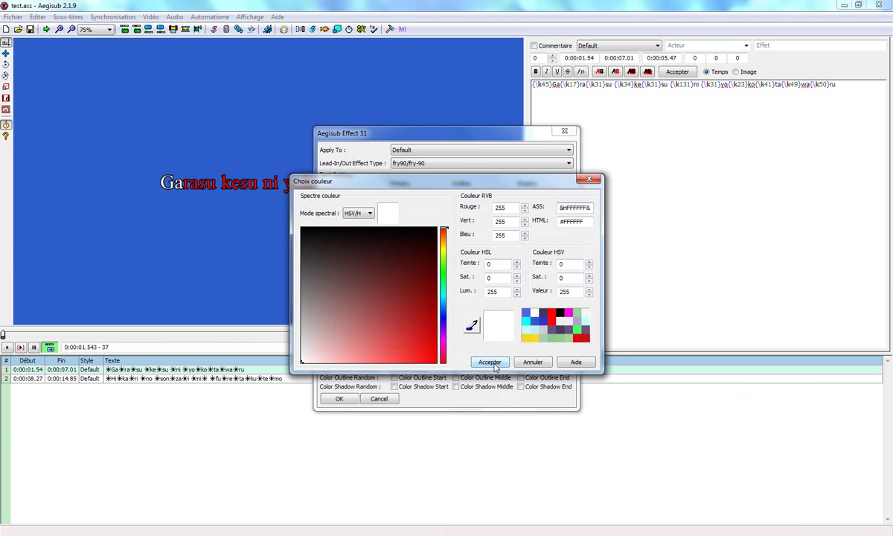
pyautogui.click(494, 364)
# Set the outline colours of the middle and end text to white.
pyautogui.click(504, 324)
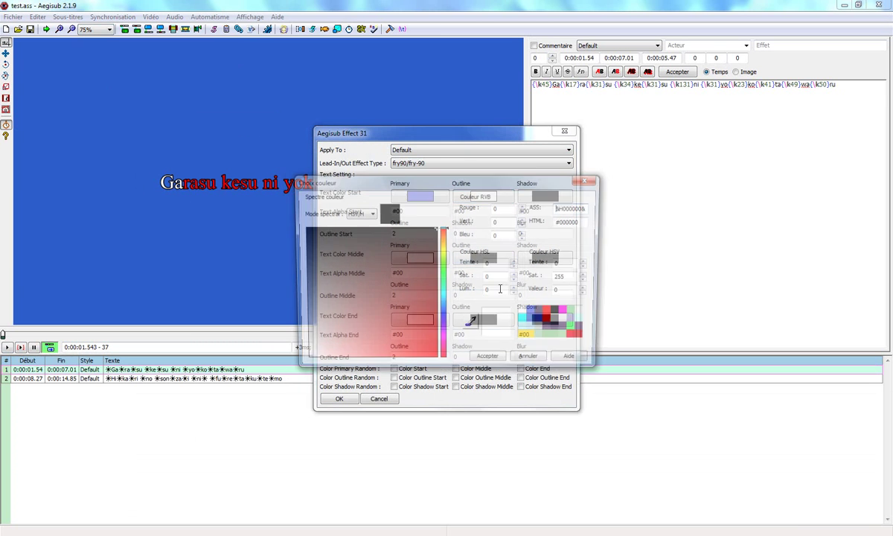
pyautogui.click(506, 324)
pyautogui.click(490, 362)
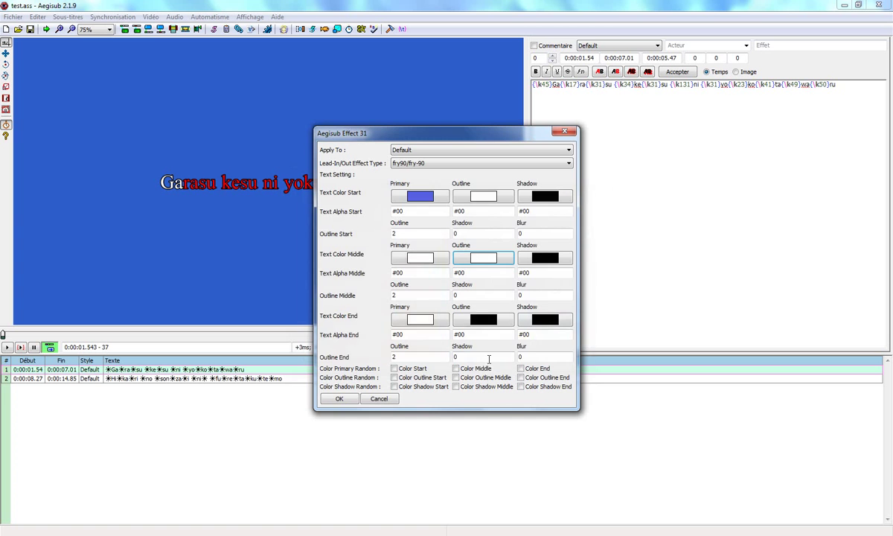
pyautogui.click(477, 319)
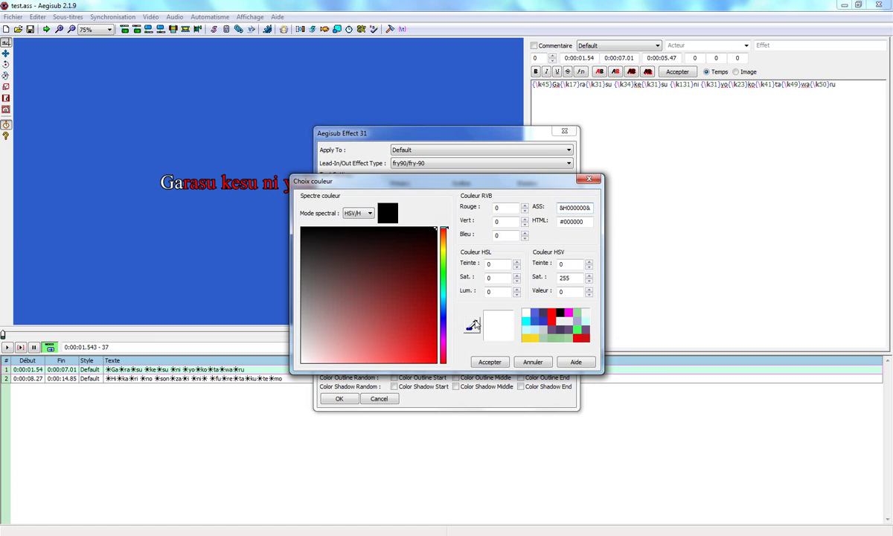
pyautogui.moveTo(475, 325); pyautogui.dragTo(491, 324)
pyautogui.click(488, 362)
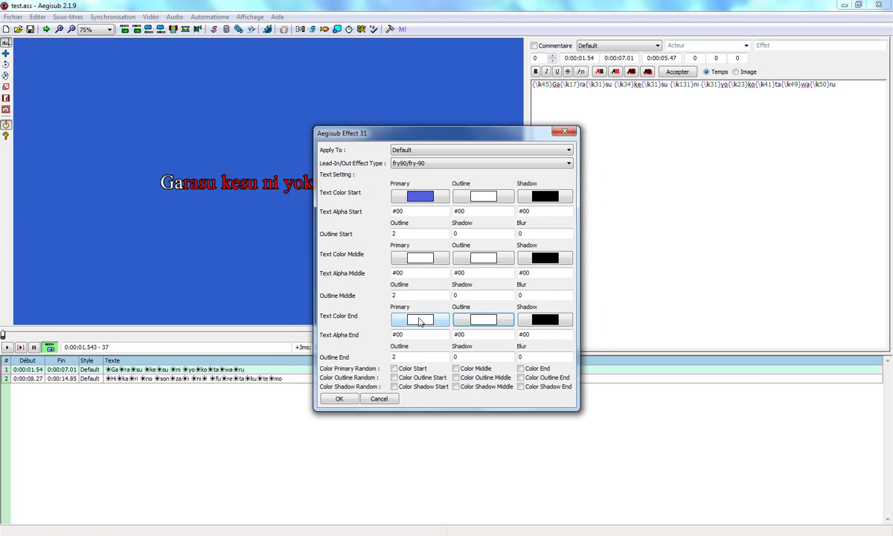
# Set the end text's primary colour to blue (#5460E1).
pyautogui.click(394, 302)
pyautogui.click(533, 313)
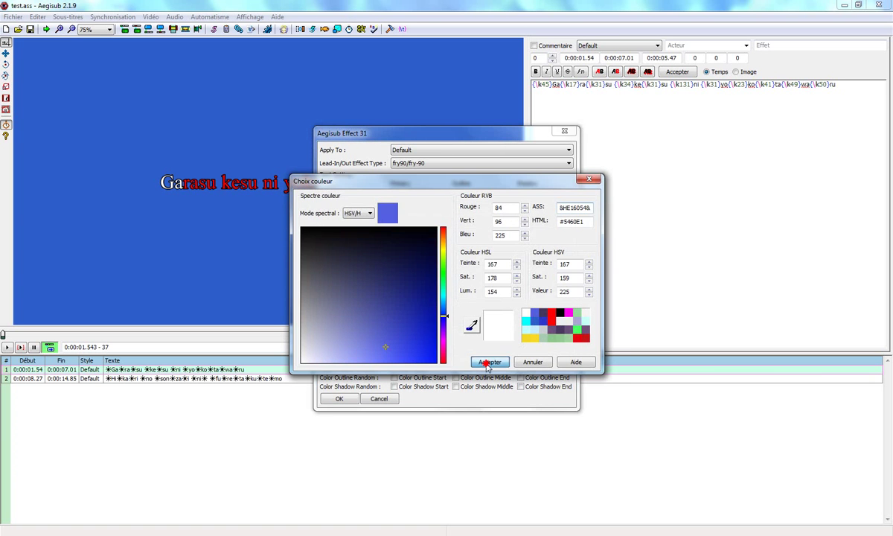
pyautogui.click(489, 362)
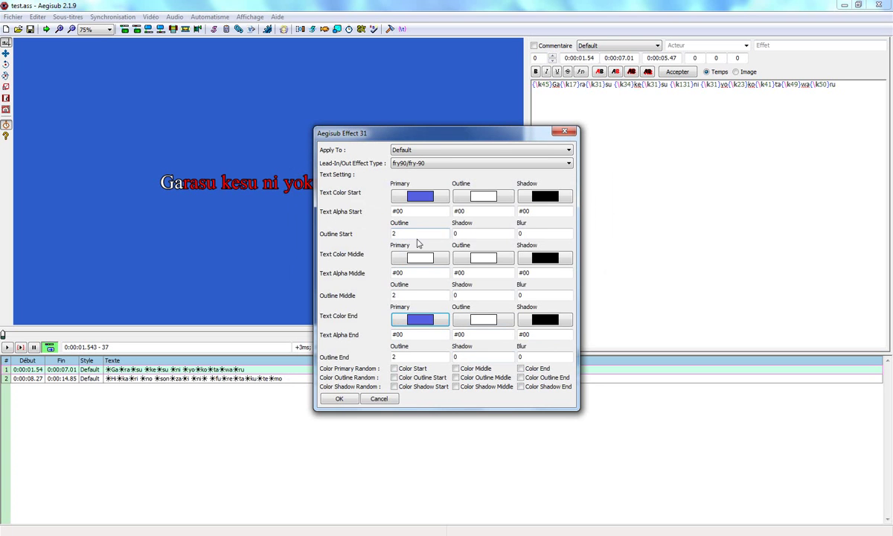
# Set the start, middle and end text blur to 4 and apply the fry90/fry-90 effect.
pyautogui.doubleClick(534, 233)
pyautogui.write('4')
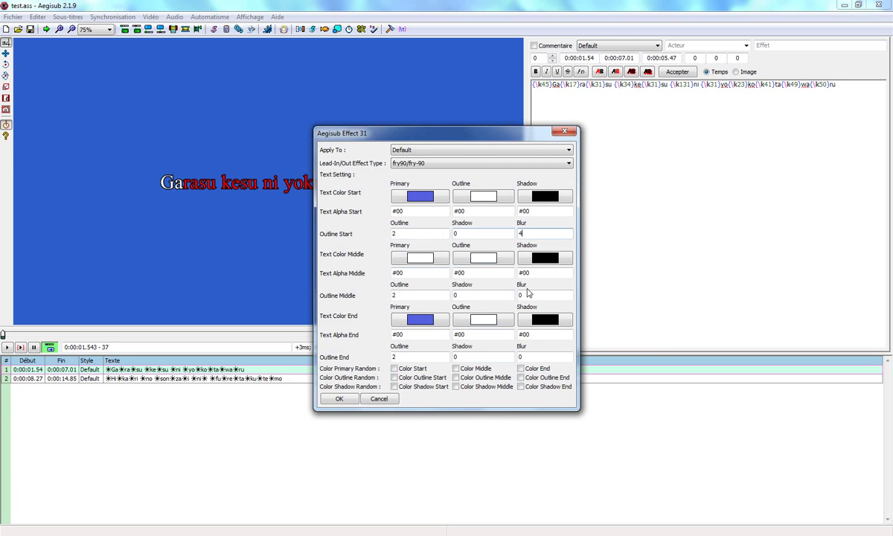
pyautogui.doubleClick(526, 295)
pyautogui.write('4')
pyautogui.doubleClick(526, 356)
pyautogui.write('4')
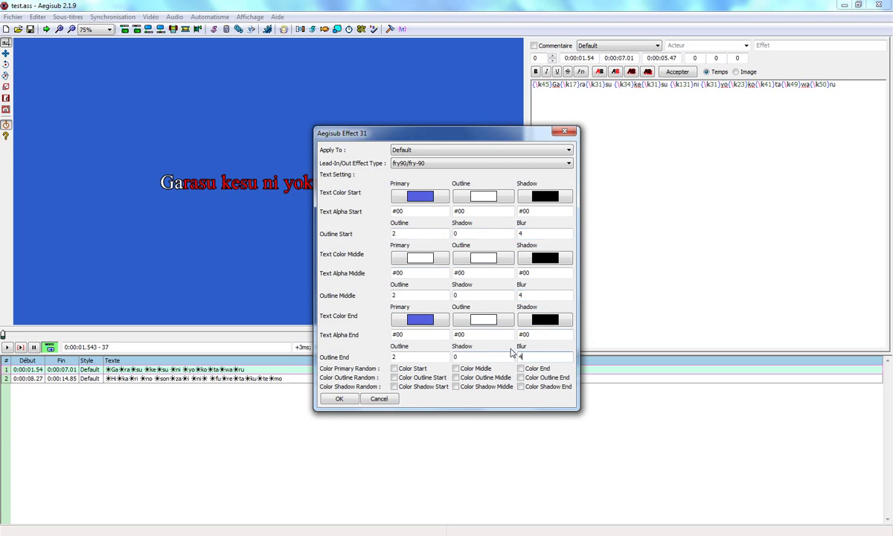
pyautogui.click(340, 400)
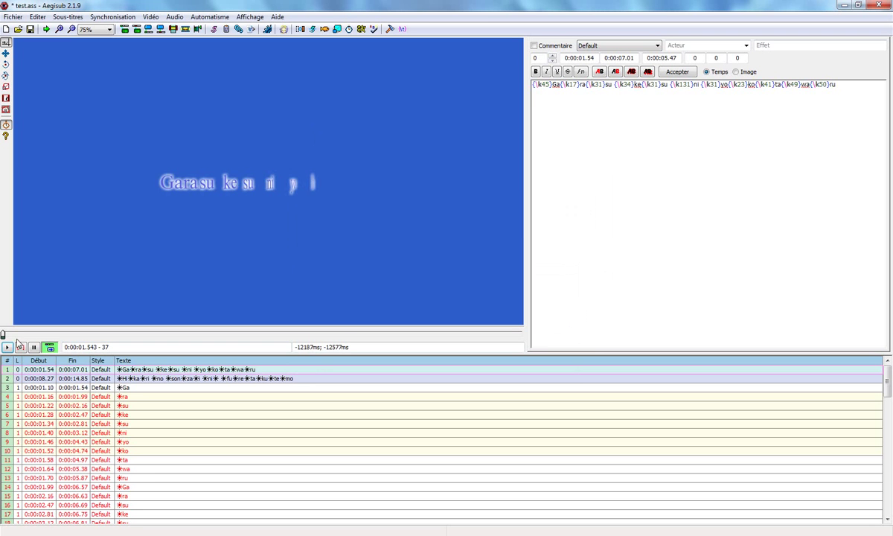
# Play the video to preview the fry90/fry-90 karaoke effect, and undo the script's changes.
pyautogui.click(8, 347)
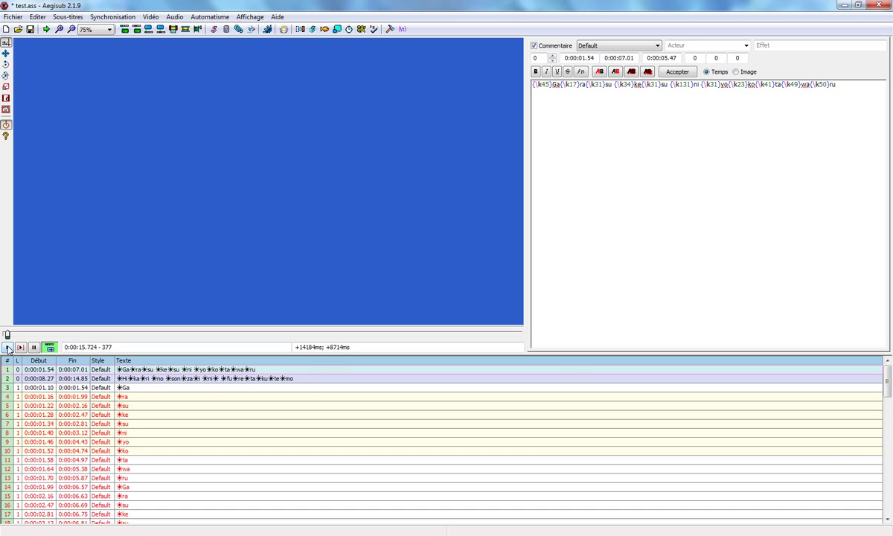
pyautogui.hotkey('ctrl', 'z')
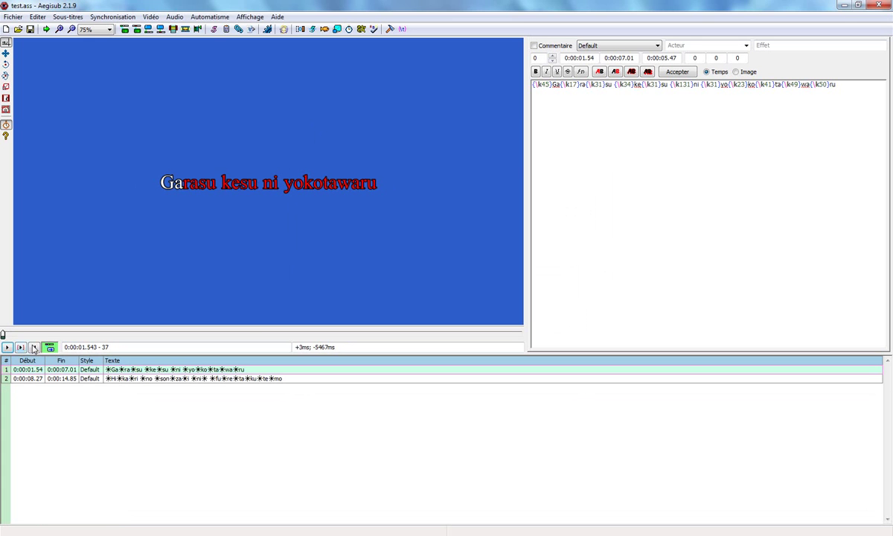
# Run the Aegisub Effect 31 script for the Default style with the fad(300,0)/fad(0,300) lead-in/out effect type.
pyautogui.click(209, 17)
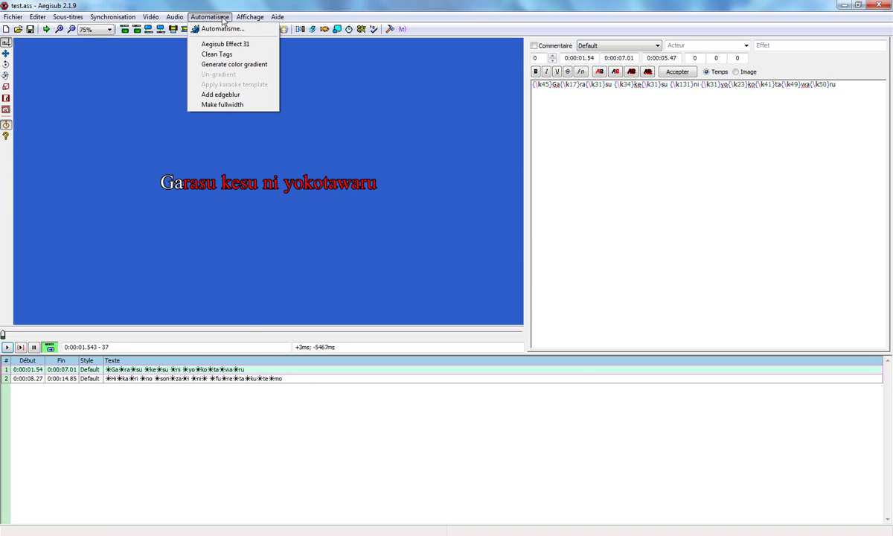
pyautogui.click(223, 44)
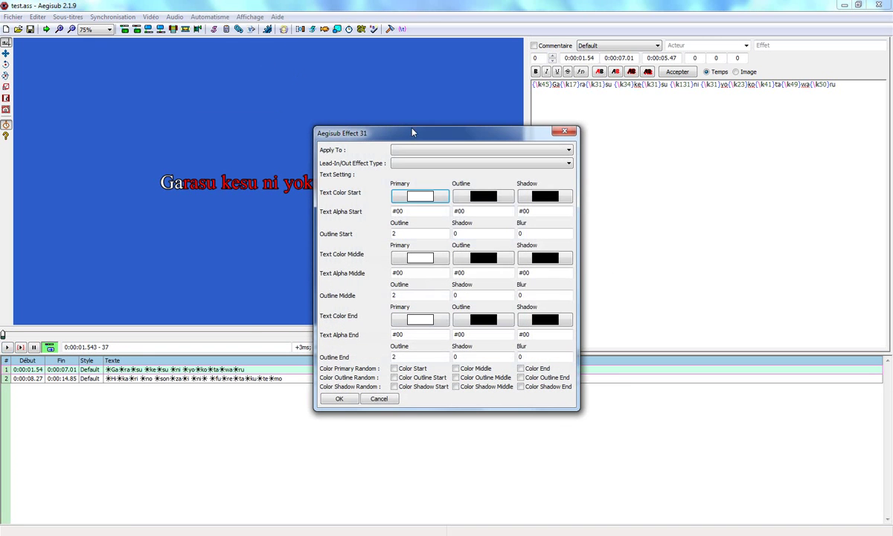
pyautogui.click(417, 149)
pyautogui.click(415, 159)
pyautogui.click(415, 163)
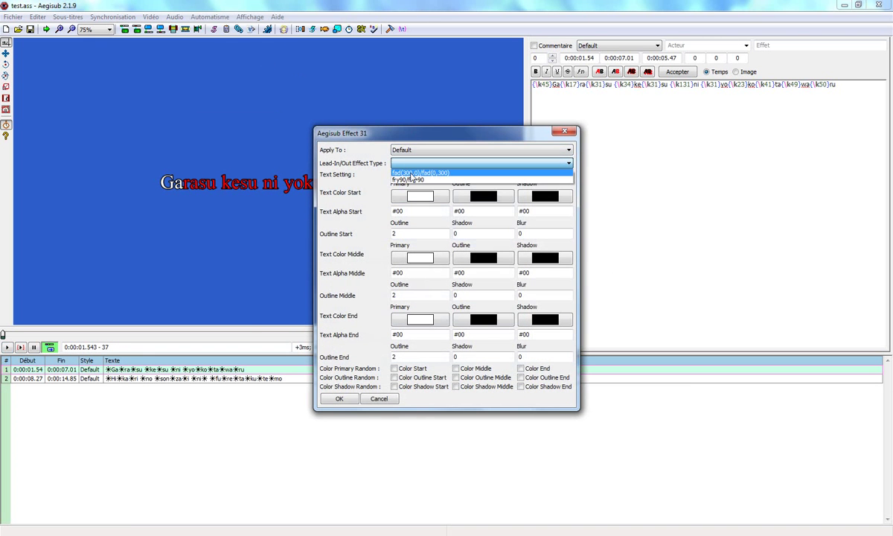
pyautogui.click(410, 179)
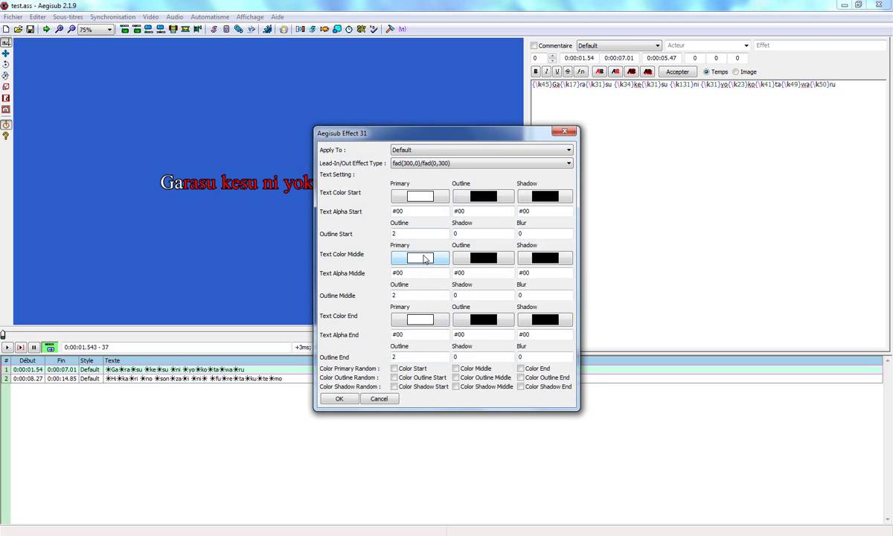
# For the fad effect, set the start text's primary colour to blue and its outline colour to white (#FFFFFF).
pyautogui.click(414, 198)
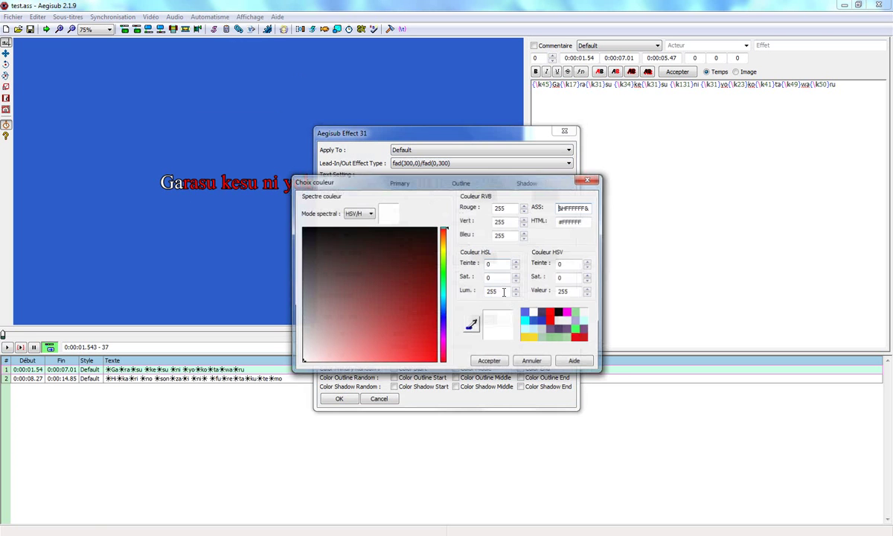
pyautogui.click(526, 312)
pyautogui.click(490, 361)
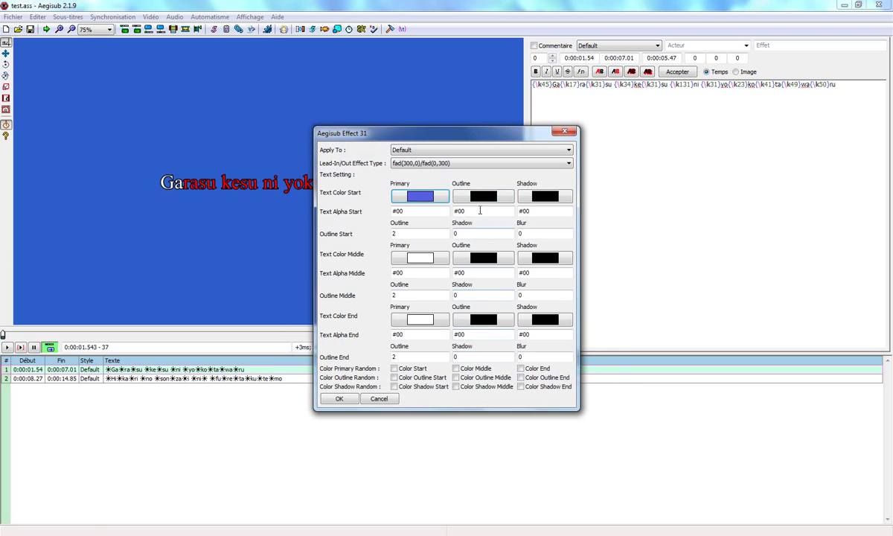
pyautogui.click(476, 194)
pyautogui.click(533, 312)
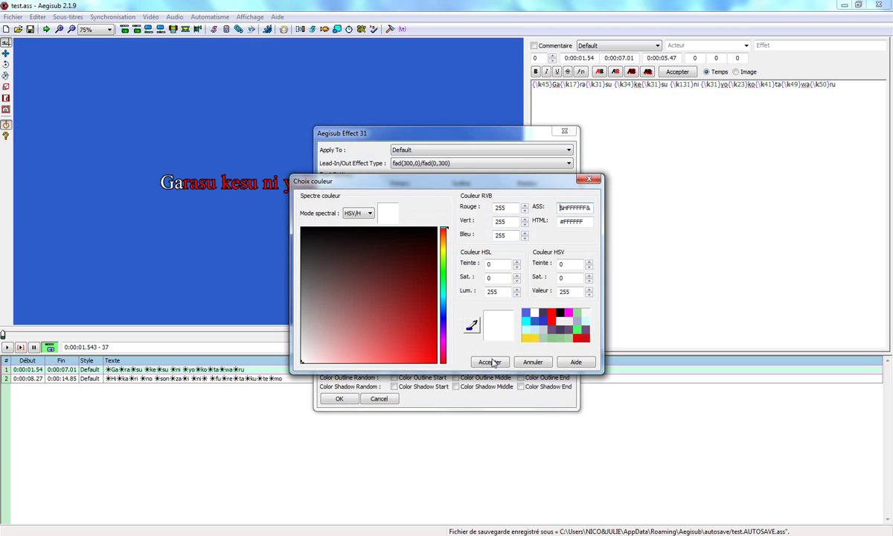
pyautogui.click(491, 363)
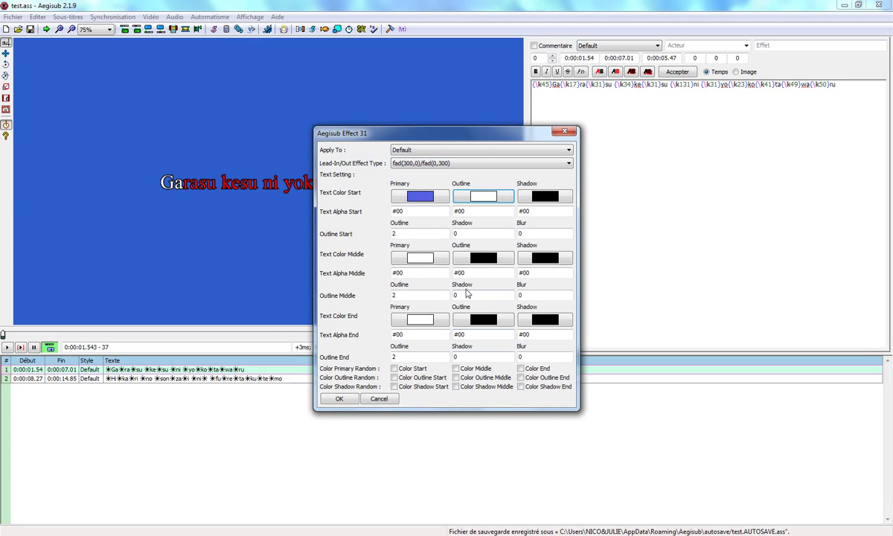
# Set the middle text's primary colour to blue and its outline colour to white.
pyautogui.click(427, 257)
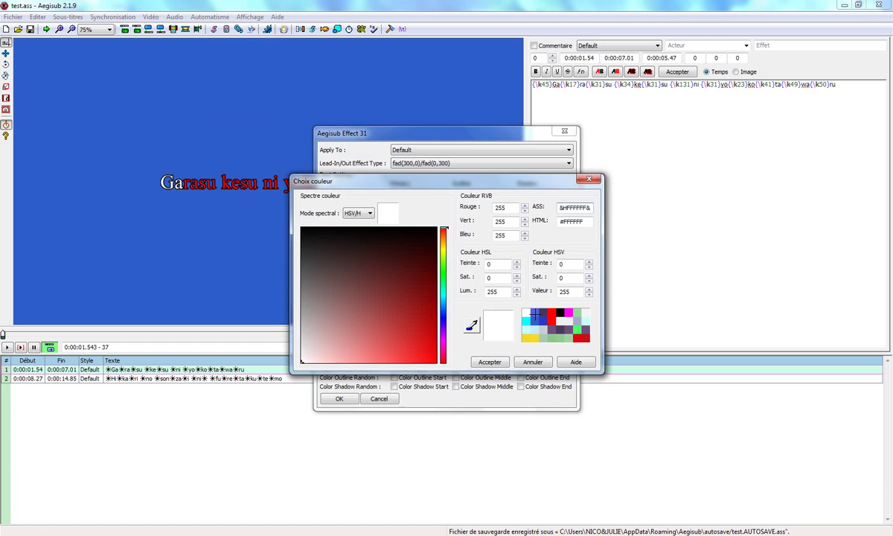
pyautogui.click(534, 315)
pyautogui.click(491, 362)
pyautogui.click(534, 258)
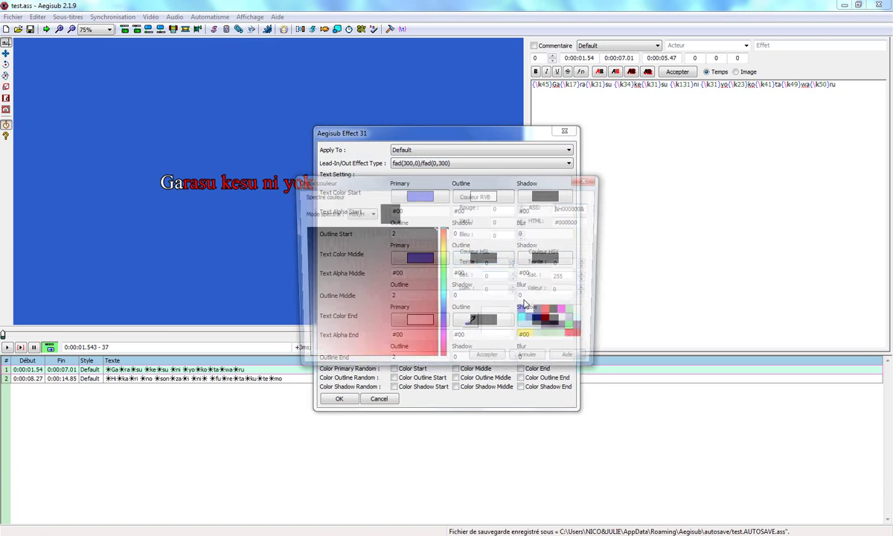
pyautogui.click(490, 361)
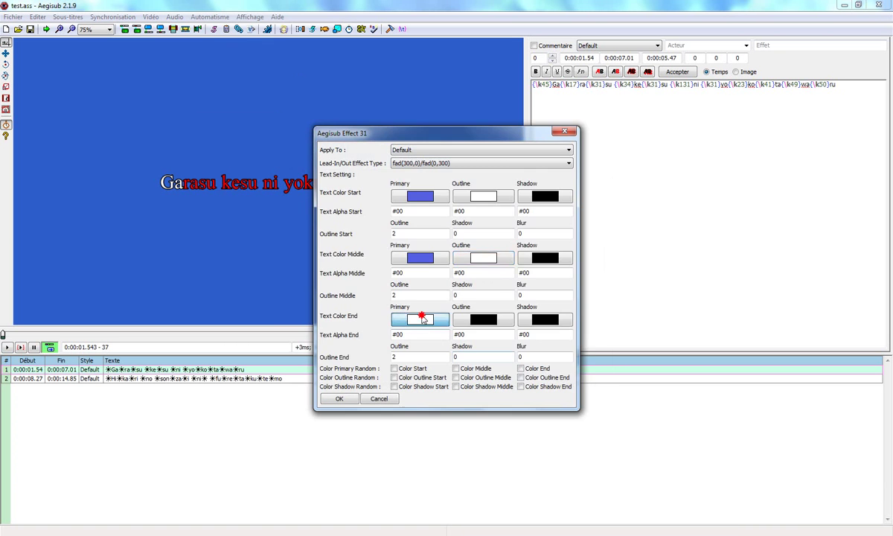
# Set the end text's primary colour to dark purple (#42375D) and its outline colour to white.
pyautogui.click(422, 318)
pyautogui.click(542, 313)
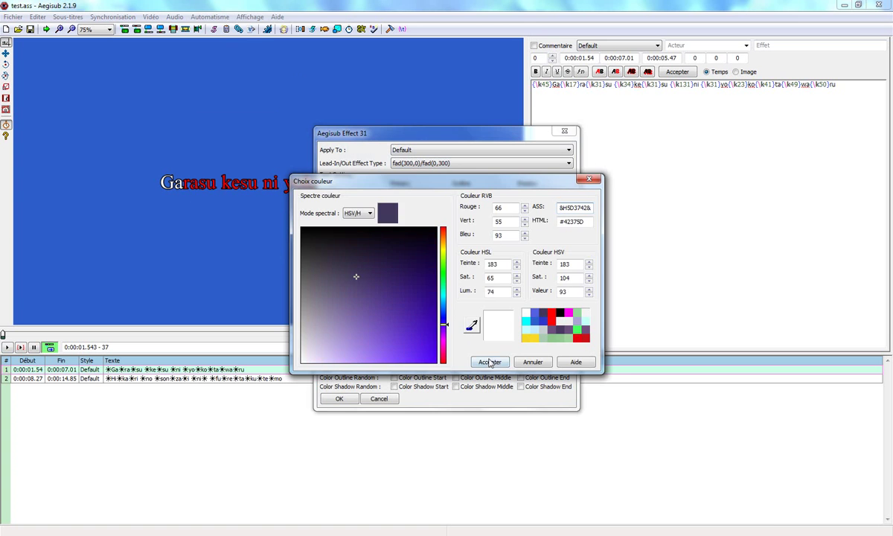
pyautogui.click(490, 362)
pyautogui.click(481, 320)
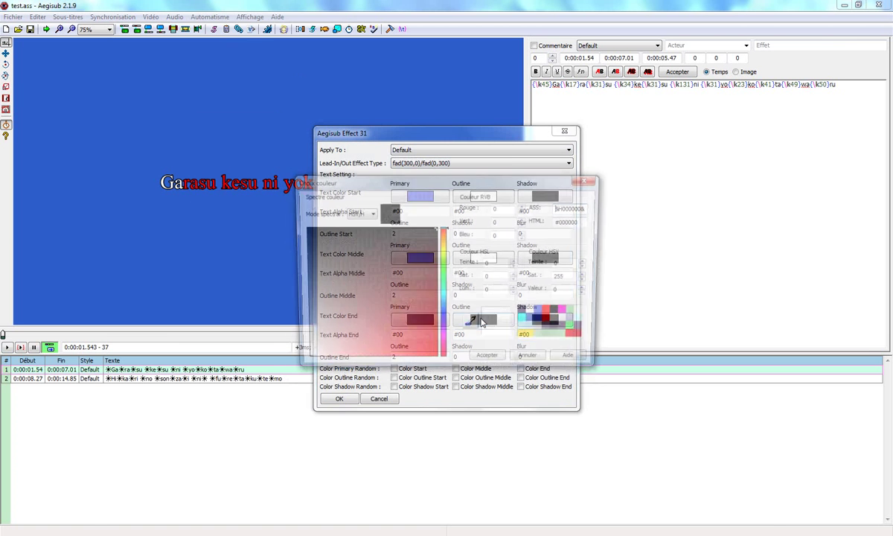
pyautogui.moveTo(472, 325); pyautogui.dragTo(363, 200)
pyautogui.click(489, 362)
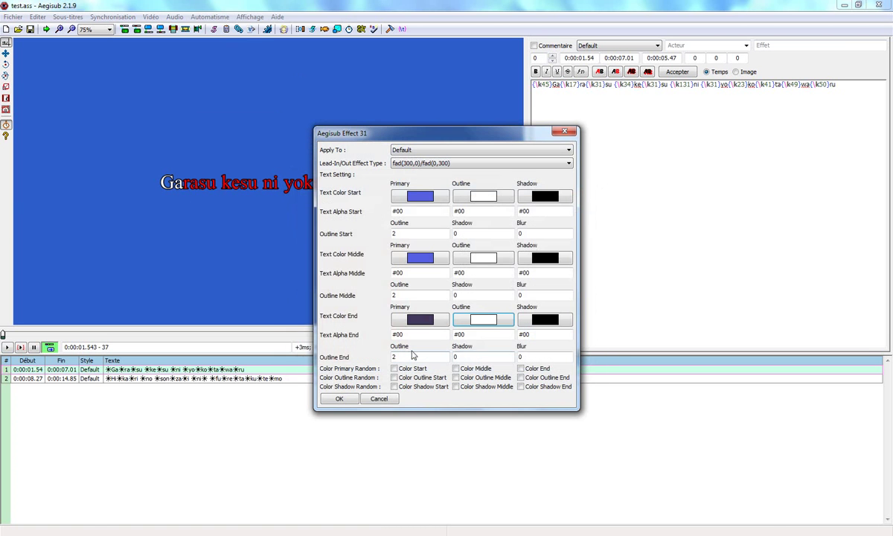
# Set the start, middle and end outlines to 3 and the start blur to 4, adjust the other blurs, and apply the effect.
pyautogui.doubleClick(413, 295)
pyautogui.write('3')
pyautogui.doubleClick(399, 234)
pyautogui.write('3')
pyautogui.doubleClick(534, 236)
pyautogui.doubleClick(526, 294)
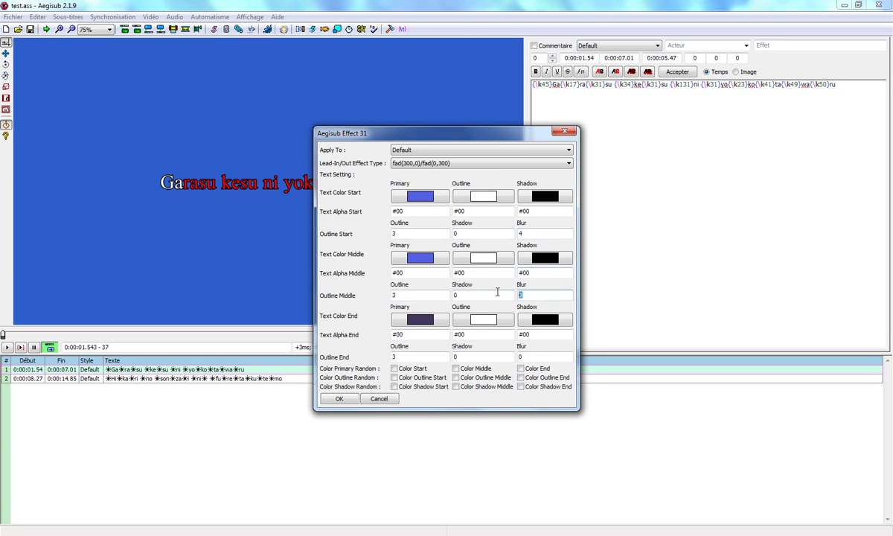
pyautogui.doubleClick(532, 356)
pyautogui.click(342, 398)
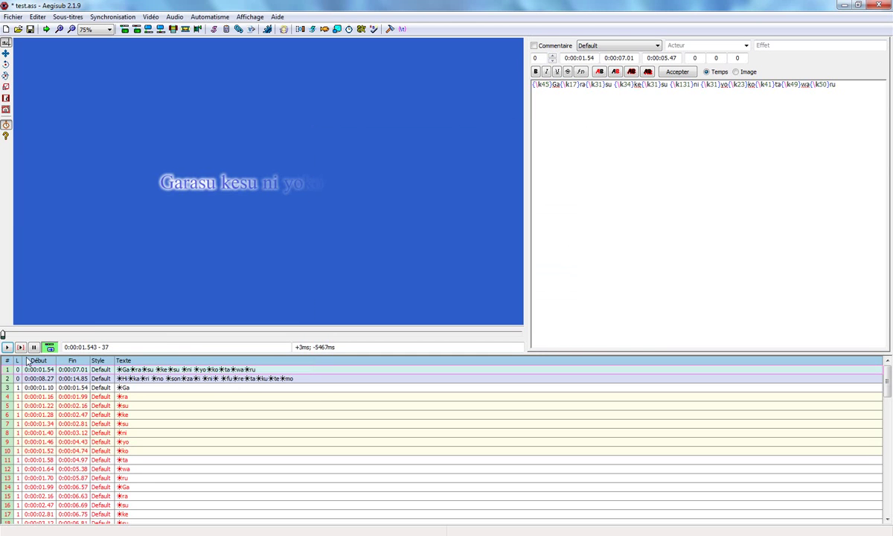
# Play the video to preview the fad(300,0)/fad(0,300) effect, and undo the generated karaoke lines.
pyautogui.click(91, 367)
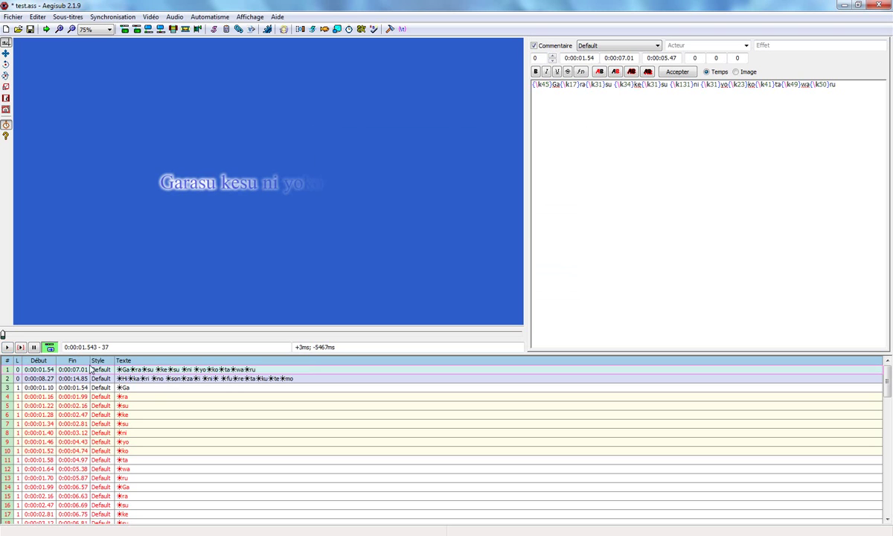
pyautogui.click(8, 348)
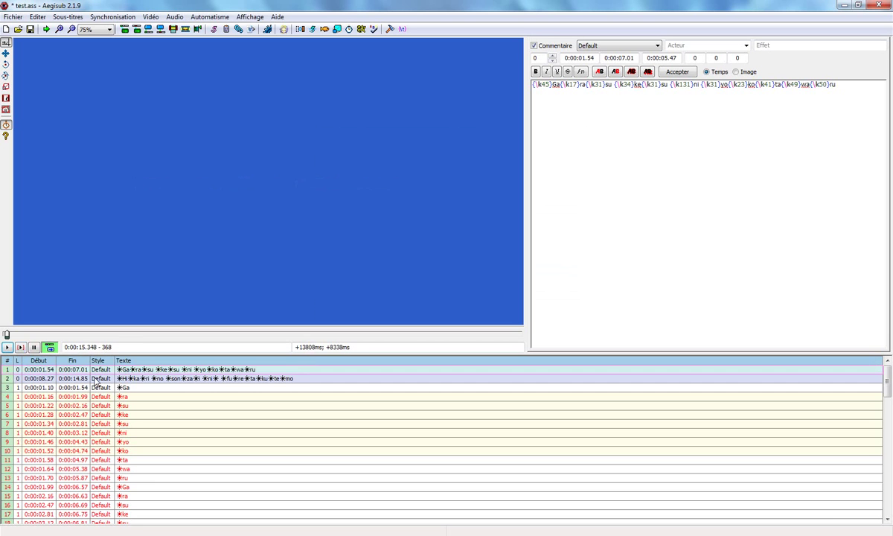
pyautogui.hotkey('ctrl', 'z')
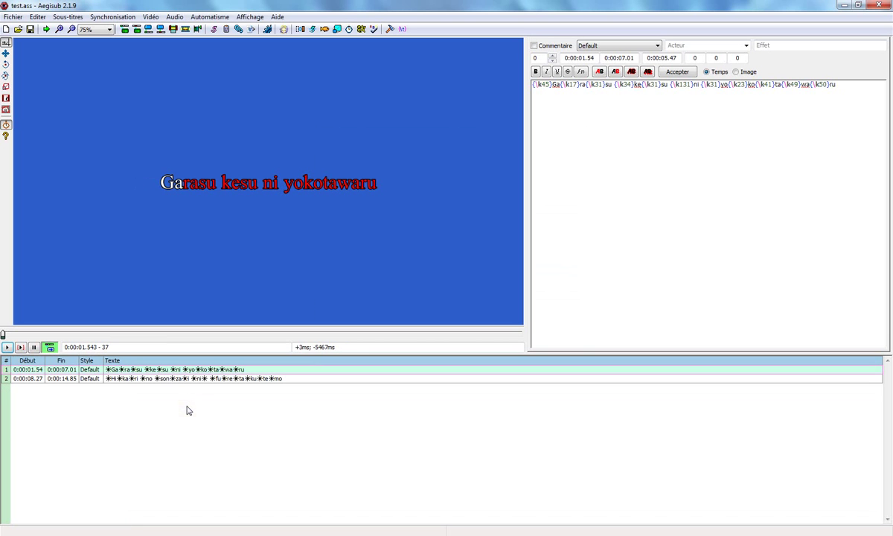
# Run the Aegisub Effect 31 script again for the Default style with the fry90/fry-90 effect type.
pyautogui.click(209, 16)
pyautogui.click(223, 44)
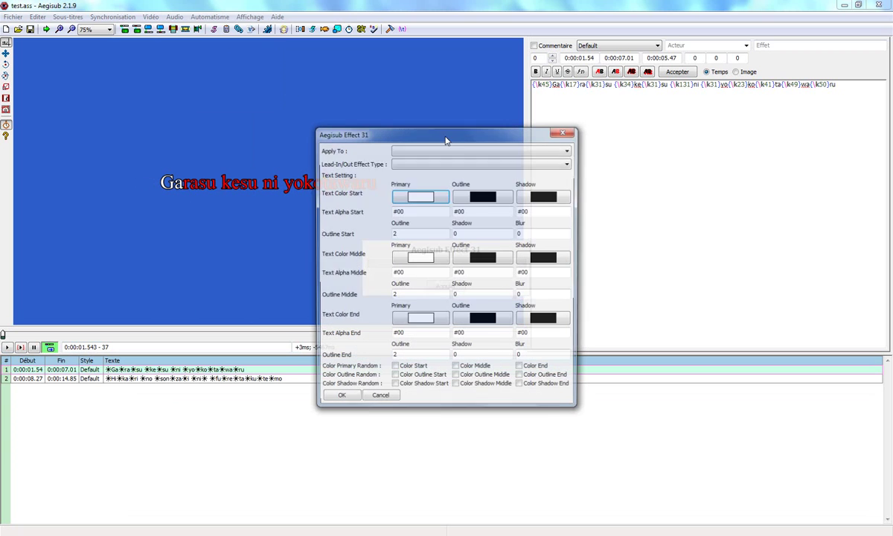
pyautogui.click(450, 150)
pyautogui.click(442, 165)
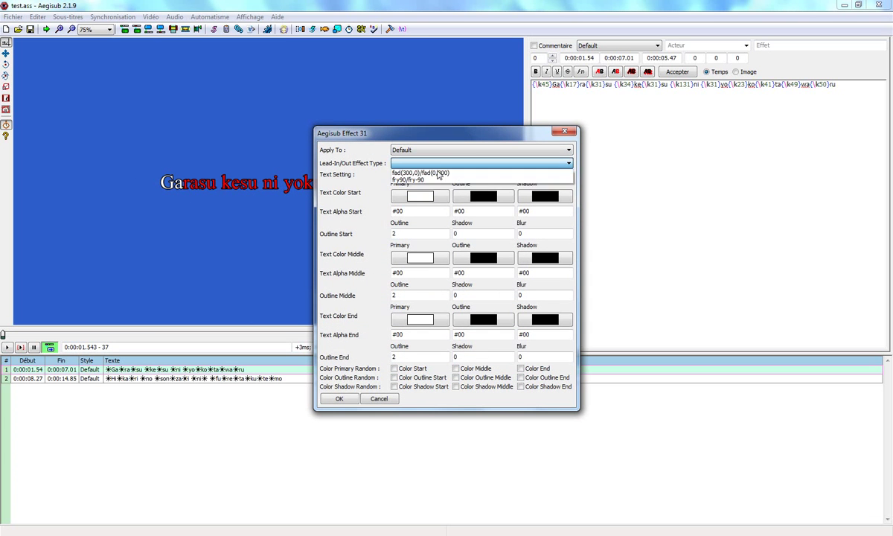
pyautogui.click(436, 180)
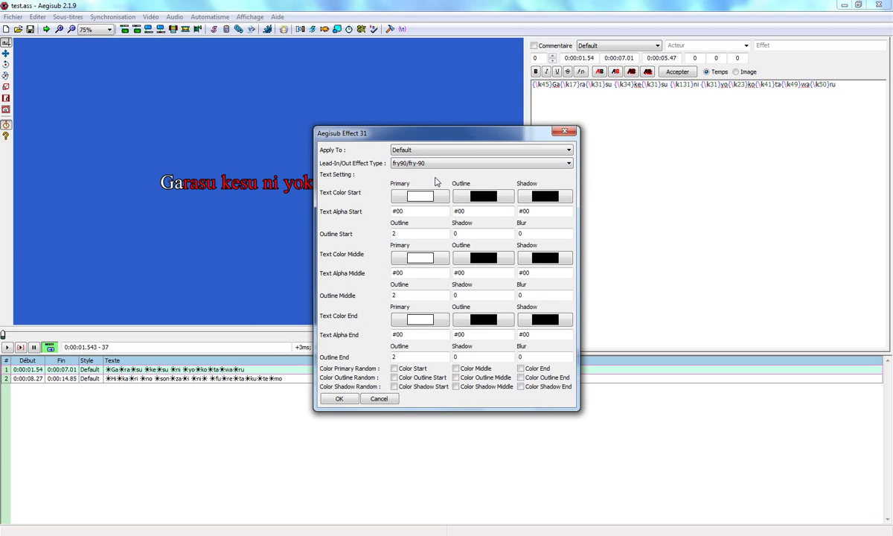
# Set the start text's primary colour to dark purple (#42375D) and its outline colour to white (#FFFFFF).
pyautogui.click(417, 198)
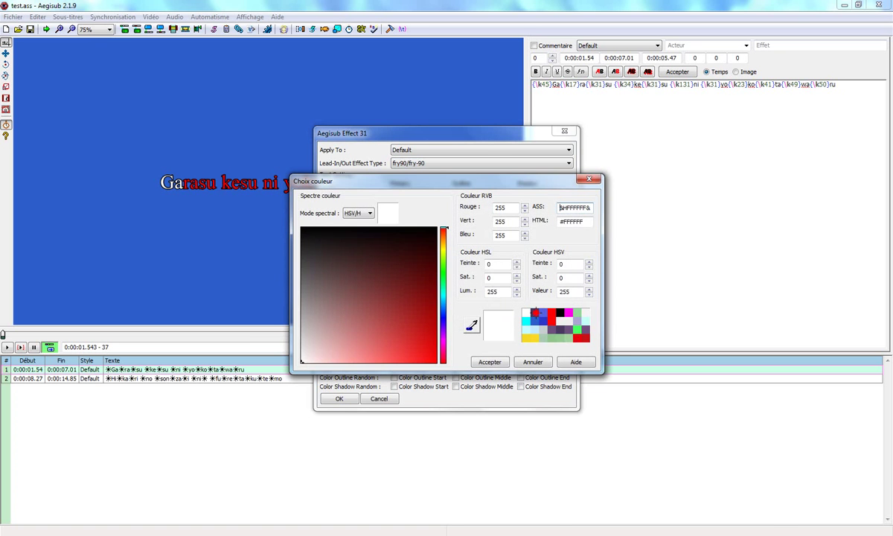
pyautogui.click(534, 313)
pyautogui.click(490, 361)
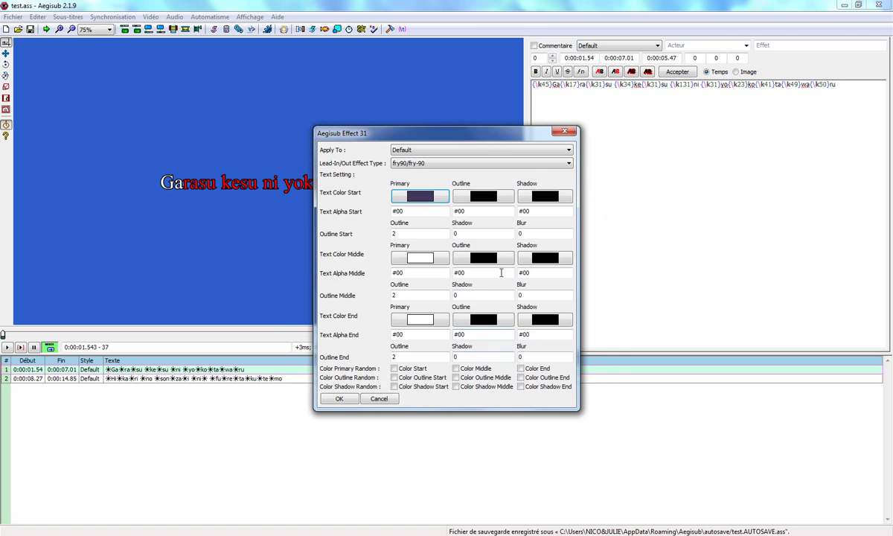
pyautogui.click(483, 196)
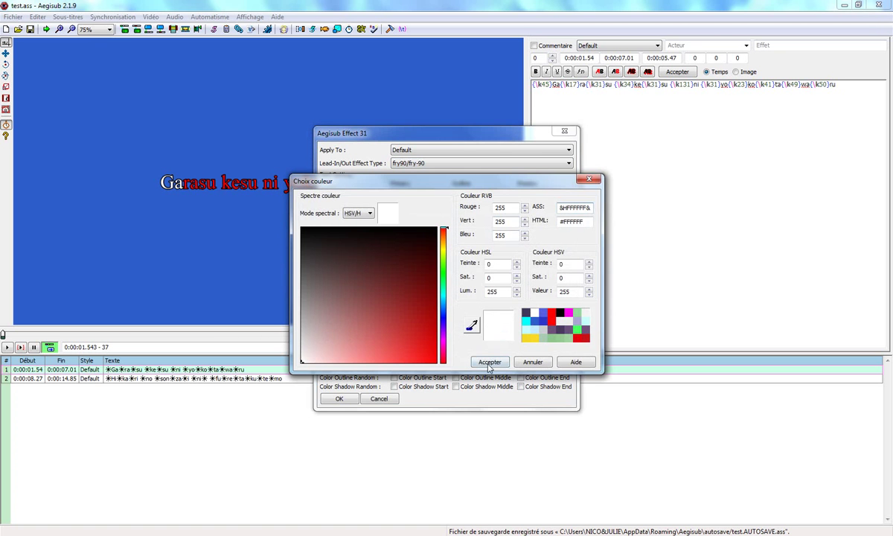
pyautogui.click(490, 362)
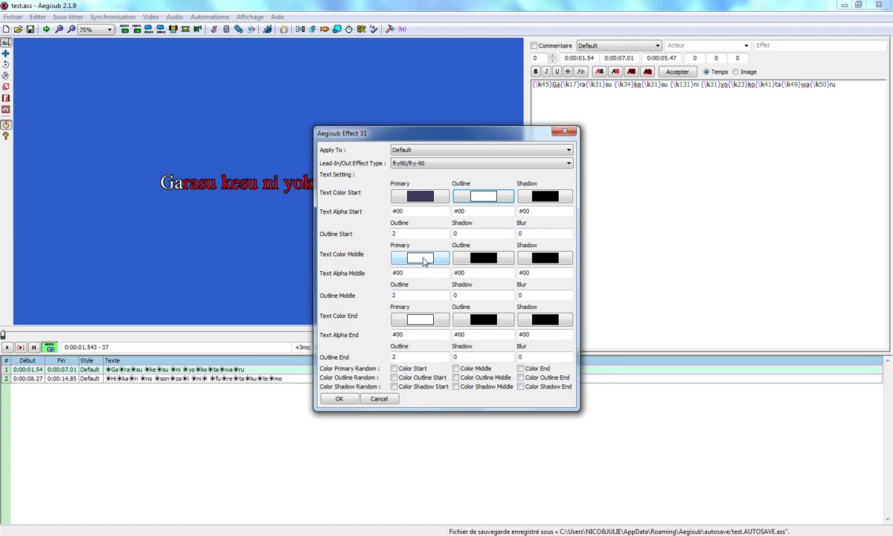
# Keep the middle text's primary colour white and set the middle and end text's outline colours to dark purple (#42375D).
pyautogui.click(421, 259)
pyautogui.click(489, 362)
pyautogui.click(484, 258)
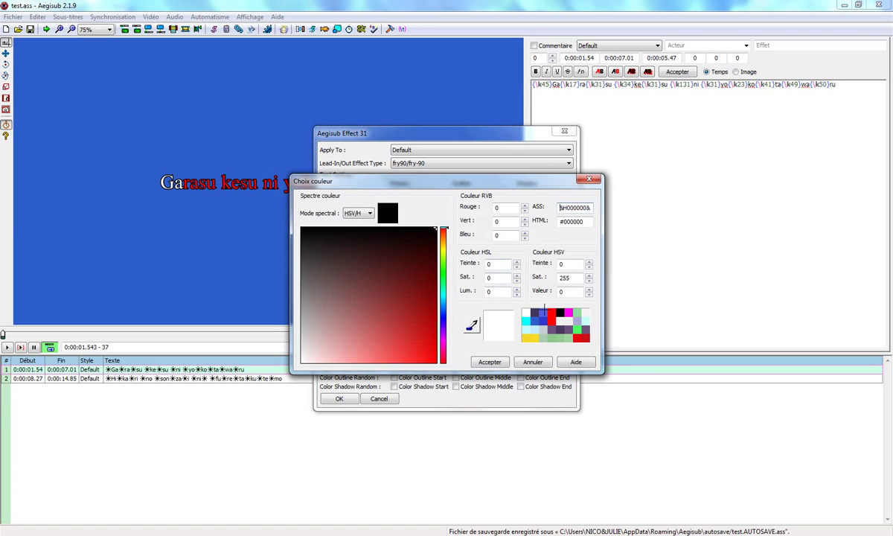
pyautogui.click(534, 313)
pyautogui.click(488, 362)
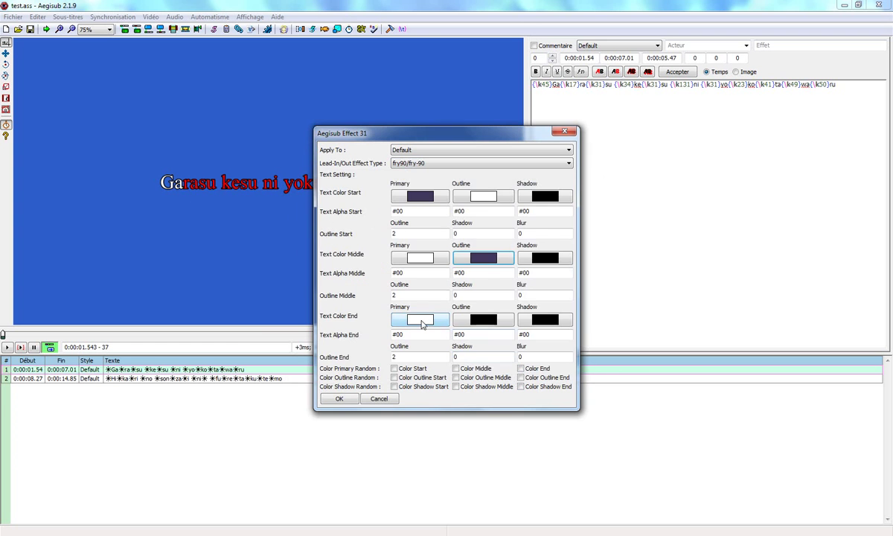
pyautogui.click(491, 326)
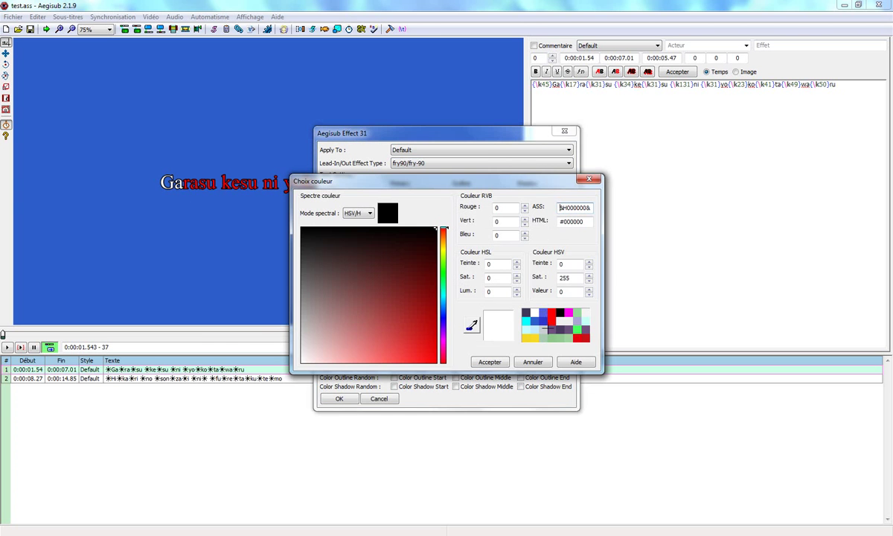
pyautogui.click(526, 312)
pyautogui.click(489, 361)
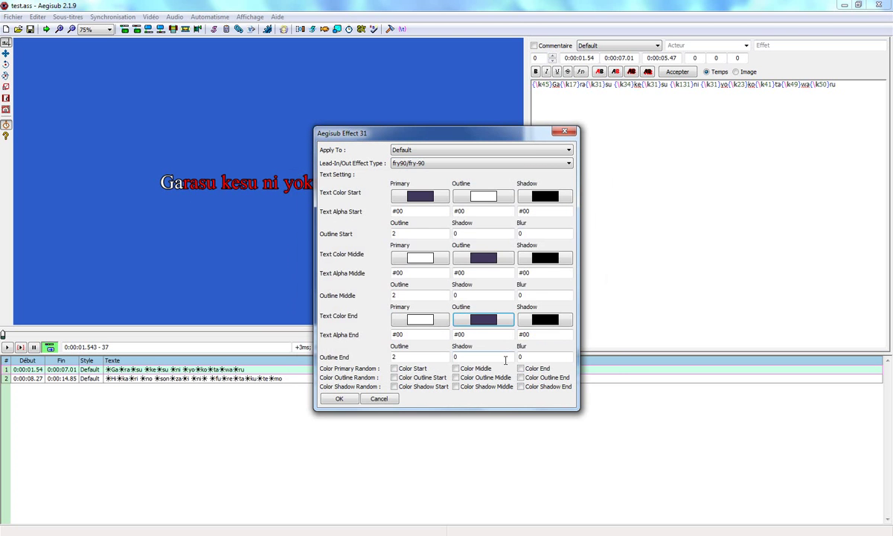
# Set the end text's outline to 3 and blur to 4, and the middle text's blur to 4.
pyautogui.doubleClick(409, 356)
pyautogui.write('4')
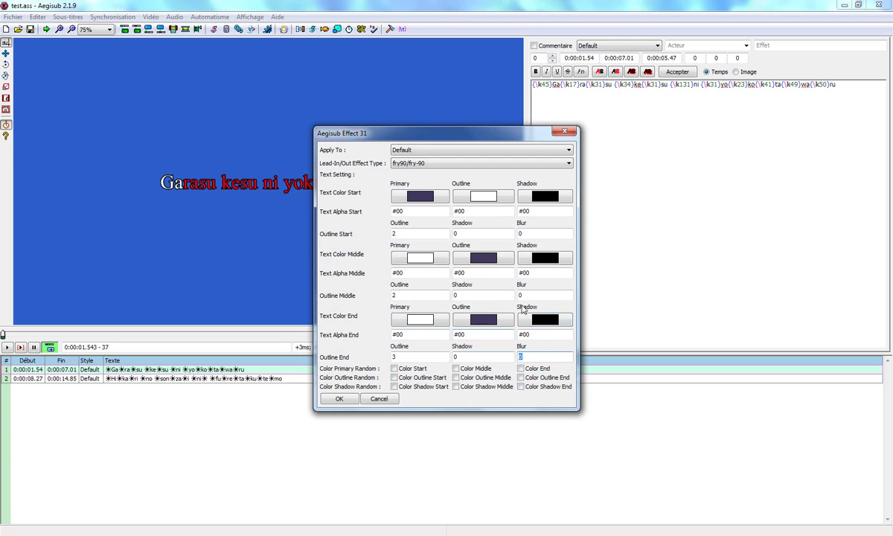
pyautogui.press('Tab')
pyautogui.write('4')
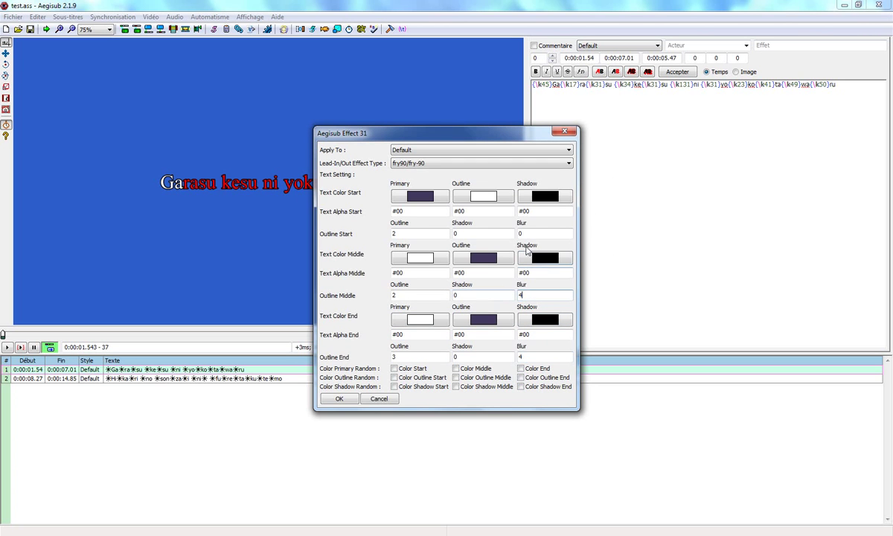
# Set the start text's blur to 4 and outline to 3, adjust the middle outline, and generate the karaoke lines.
pyautogui.doubleClick(530, 234)
pyautogui.write('4')
pyautogui.doubleClick(395, 234)
pyautogui.write('3')
pyautogui.doubleClick(393, 295)
pyautogui.click(339, 398)
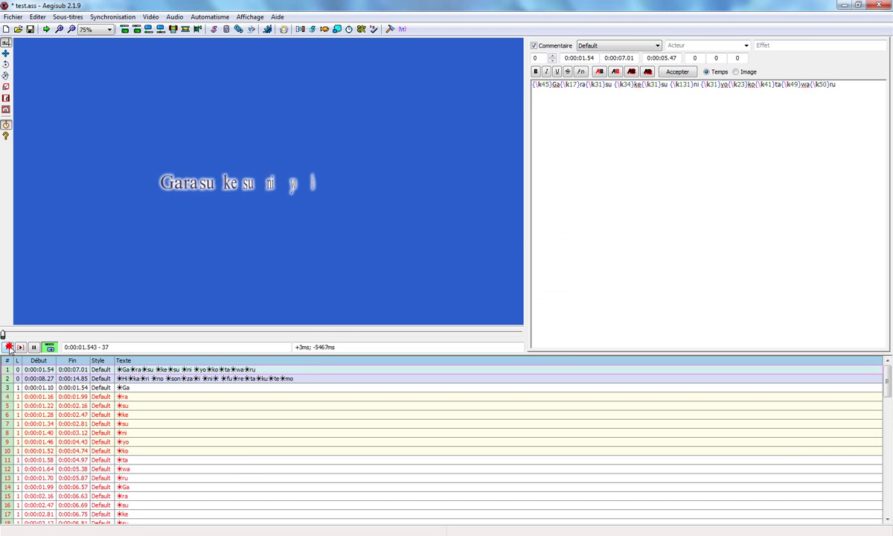
# Play the video to preview the fry90/fry-90 effect, and undo the generated karaoke lines.
pyautogui.click(8, 347)
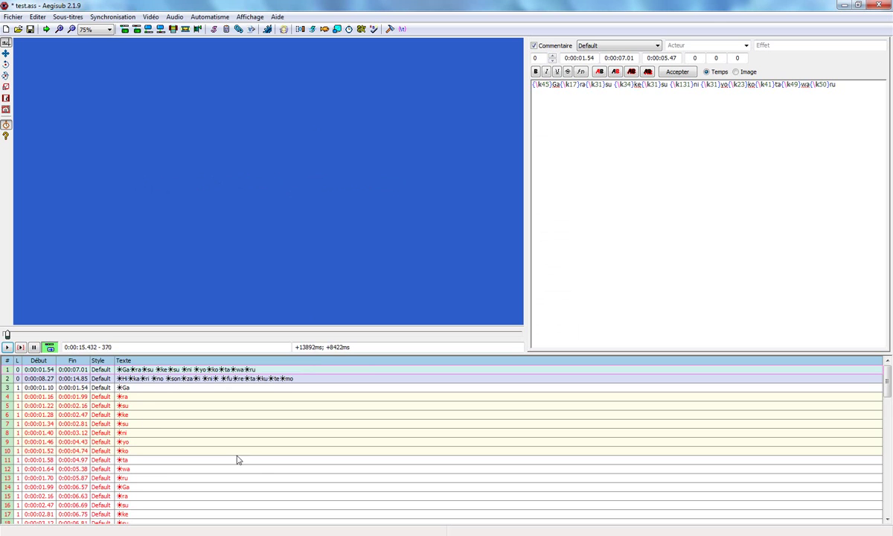
pyautogui.hotkey('ctrl', 'z')
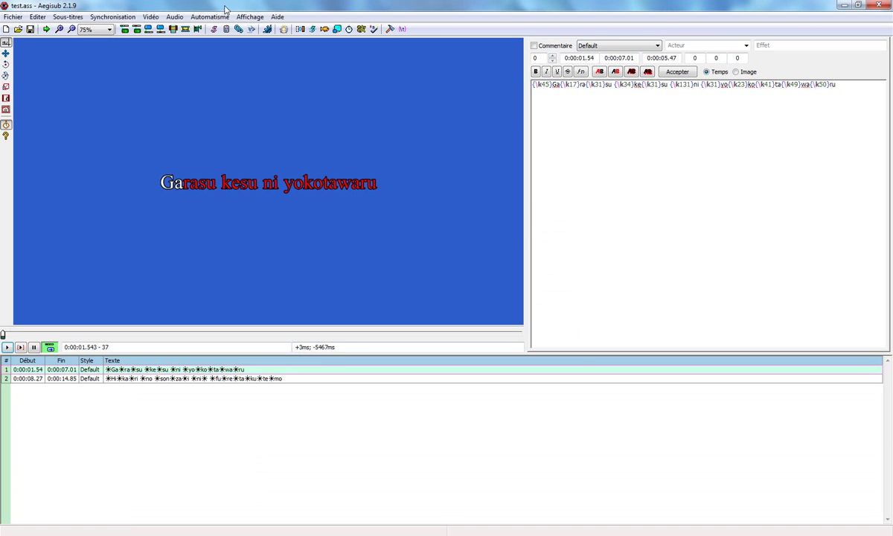
# Run the Aegisub Effect 31 script again for the Default style with the fad(300,0)/fad(0,300) effect type.
pyautogui.click(202, 15)
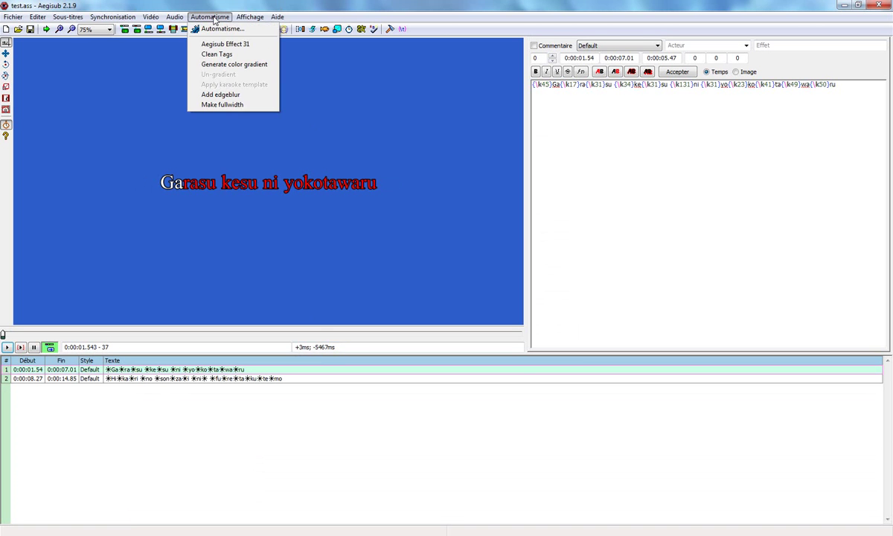
pyautogui.click(207, 43)
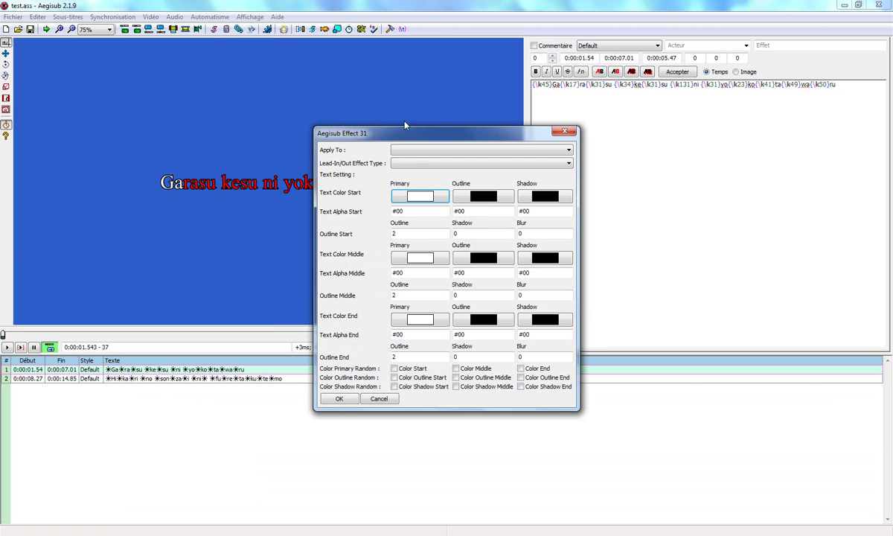
pyautogui.click(408, 150)
pyautogui.click(409, 160)
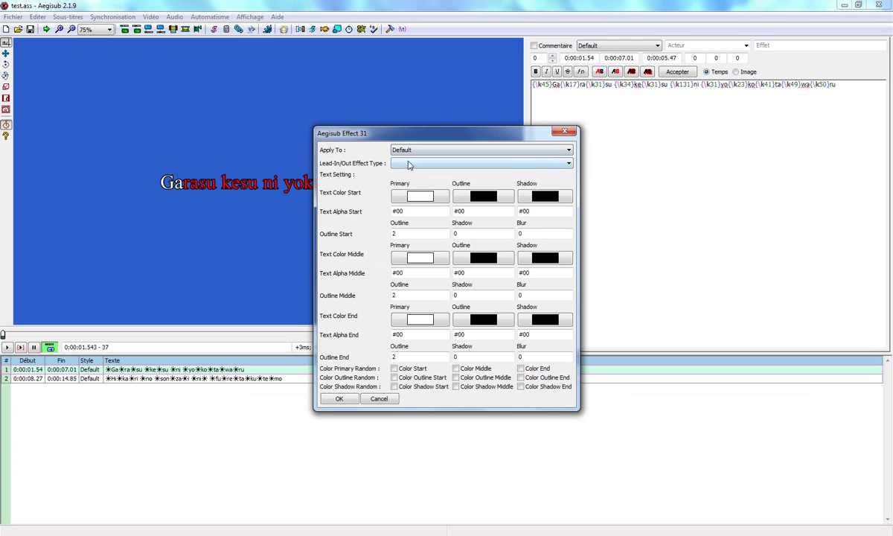
pyautogui.click(408, 163)
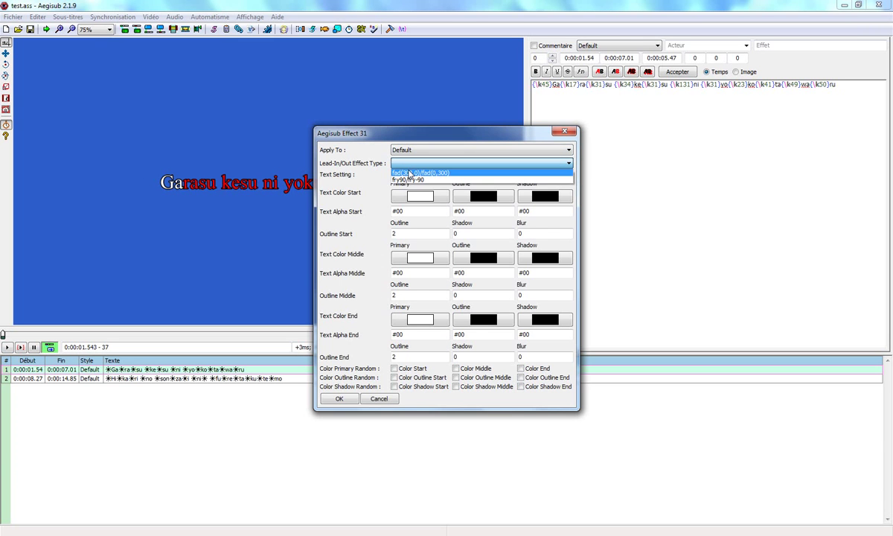
pyautogui.click(409, 172)
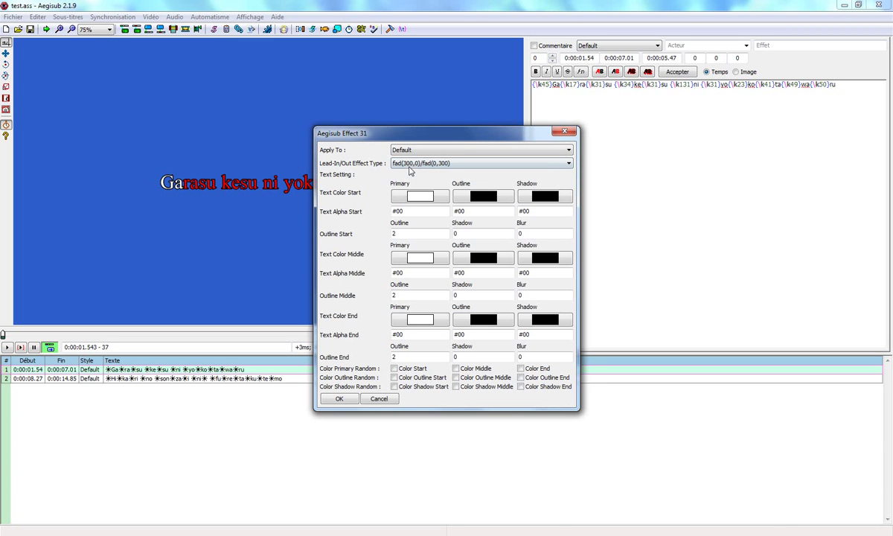
# Set the start text's blur to 4, and the middle text's outline to 4 and blur to 6.
pyautogui.moveTo(398, 234); pyautogui.dragTo(388, 235)
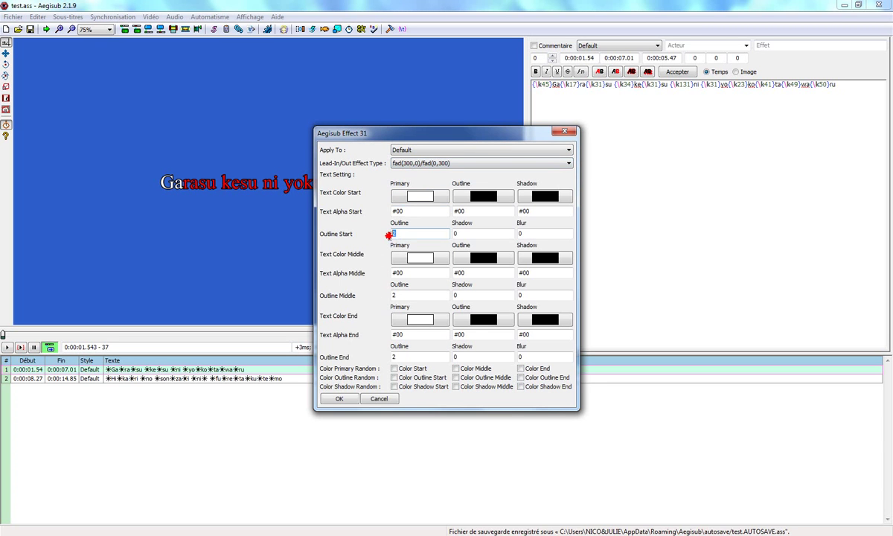
pyautogui.doubleClick(519, 233)
pyautogui.write('4')
pyautogui.doubleClick(398, 298)
pyautogui.doubleClick(522, 296)
pyautogui.write('6')
# Set the end text's blur to 4, enable a random outline colour for the middle text, and generate the karaoke lines.
pyautogui.doubleClick(402, 356)
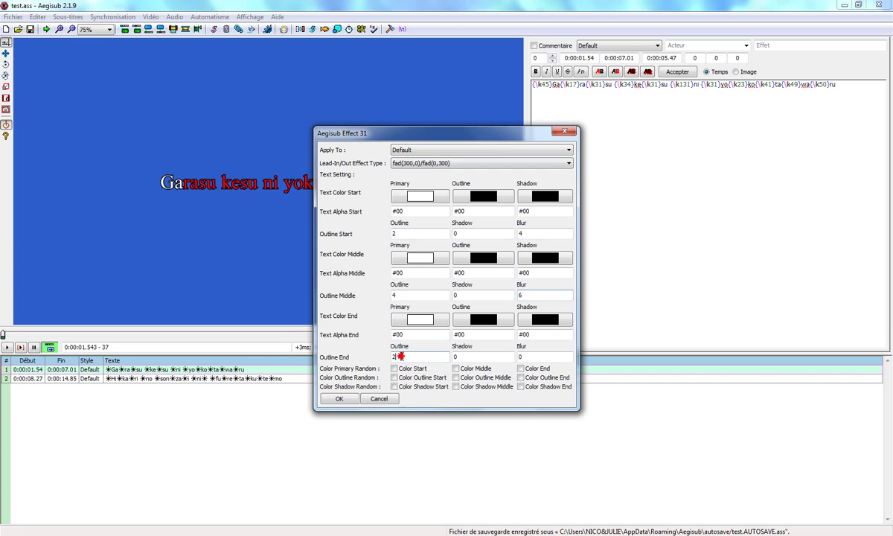
pyautogui.doubleClick(532, 357)
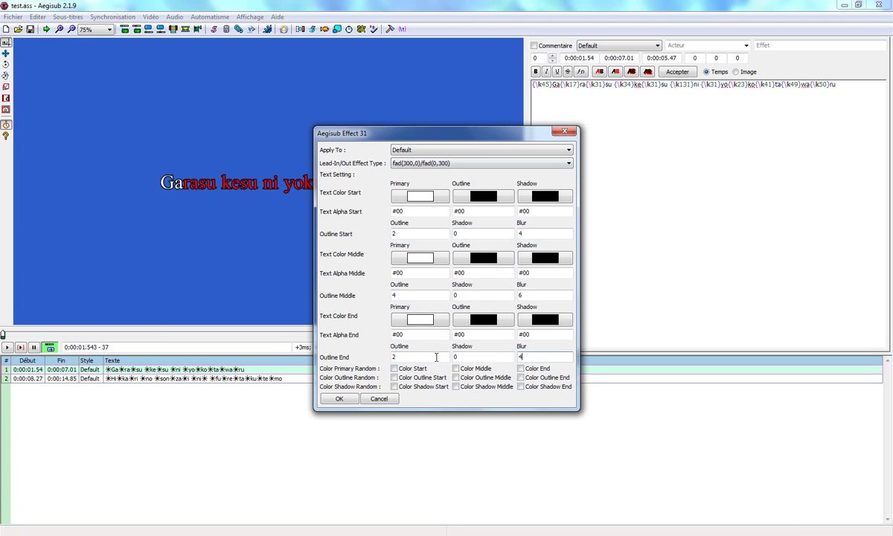
pyautogui.click(456, 378)
pyautogui.click(339, 399)
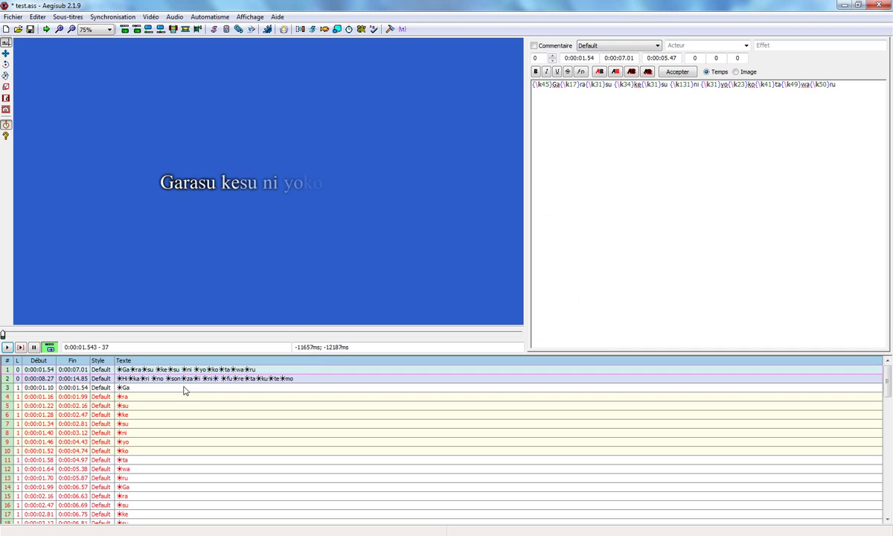
# Play the video from the first line to preview the random-outline fade effect, and undo the generated karaoke lines.
pyautogui.click(138, 370)
pyautogui.click(7, 348)
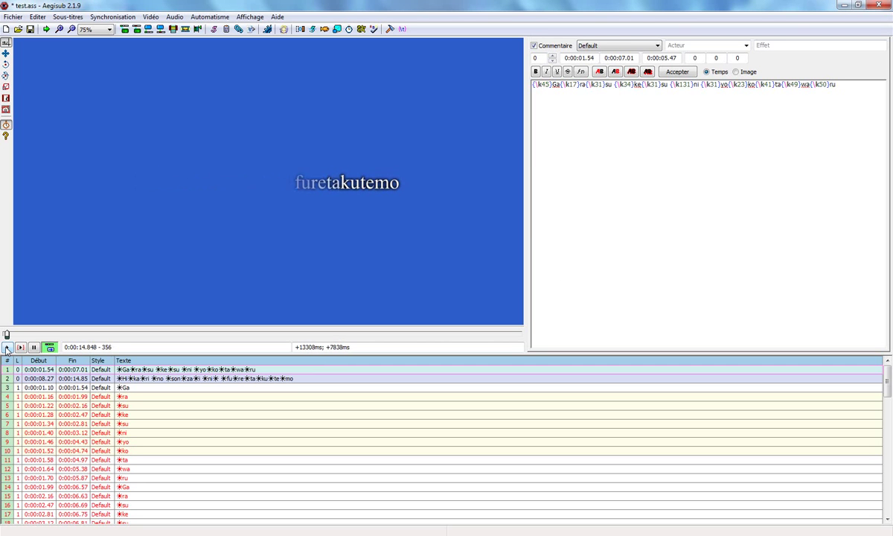
pyautogui.hotkey('ctrl', 'z')
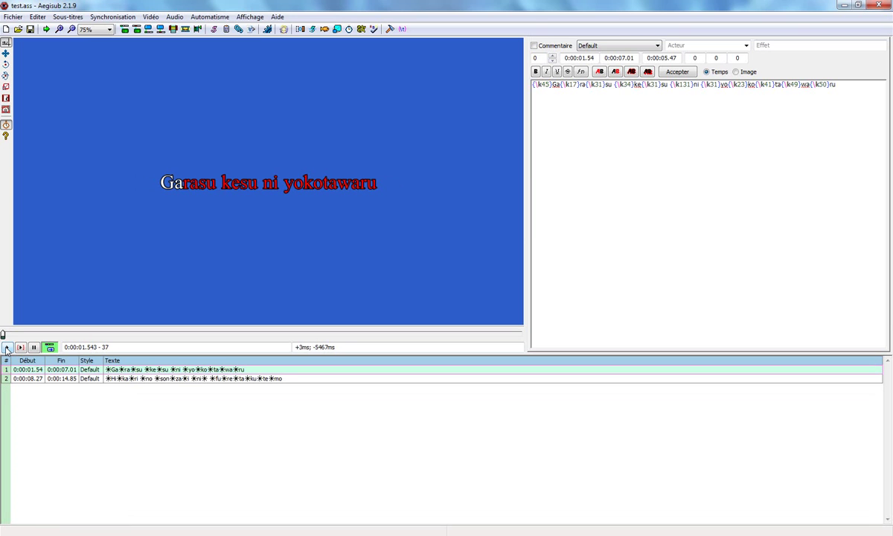